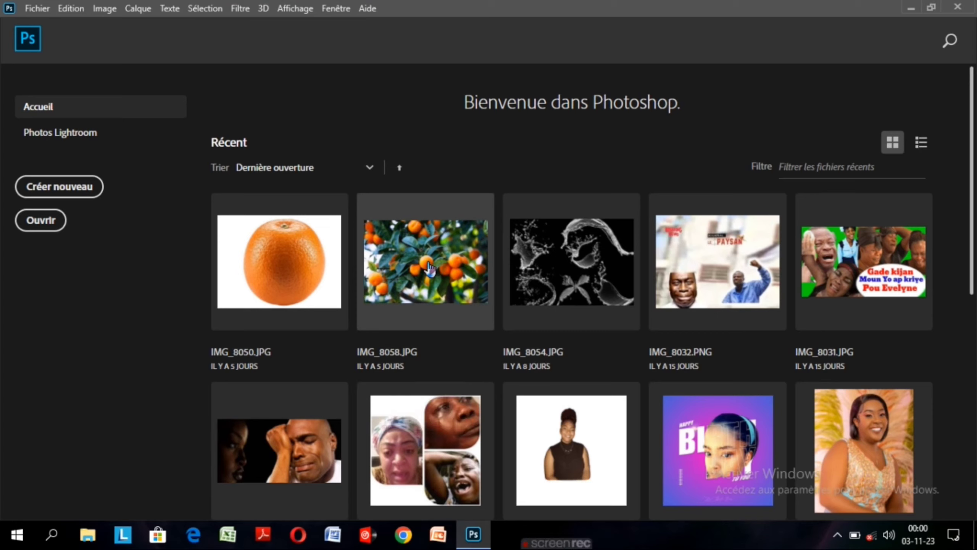
Step: Open the recent orange-tree photo IMG_8058.JPG from the home screen
left_click(430, 268)
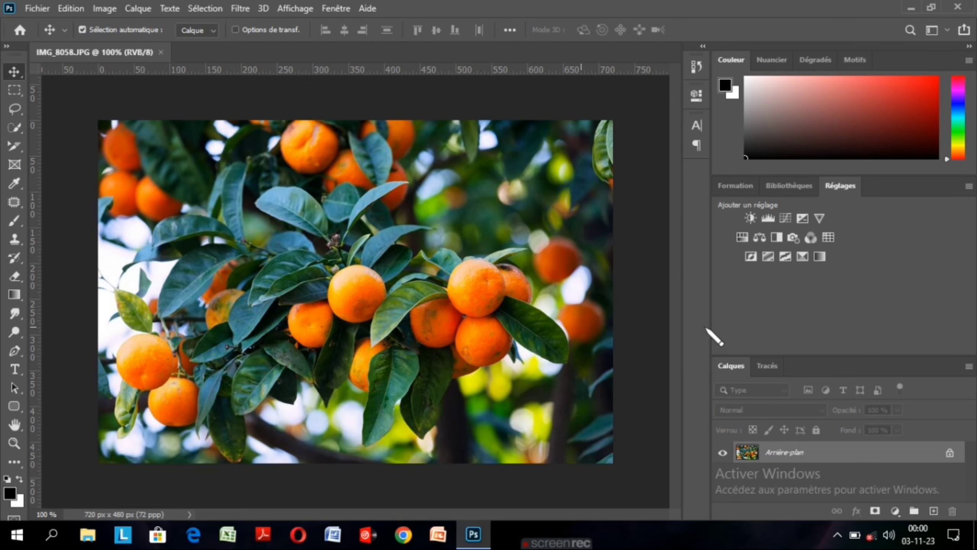
Step: Unlock the Arrière-plan layer and apply a 13,9 px Gaussian blur (Flou gaussien)
left_click(950, 454)
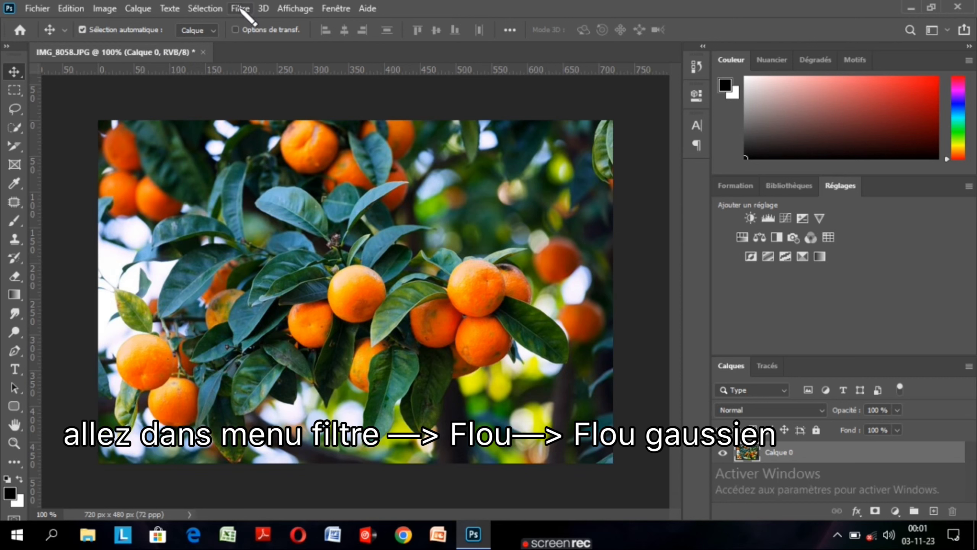
left_click(242, 10)
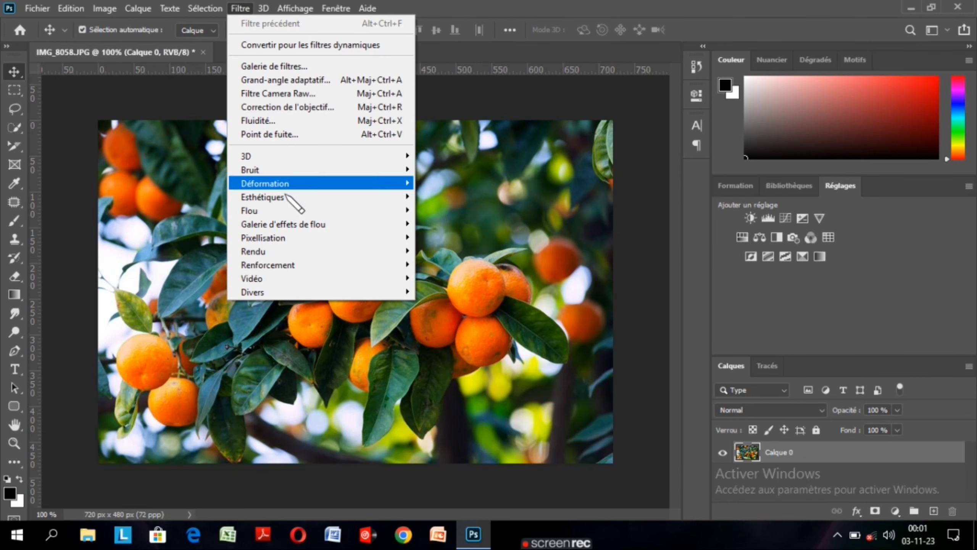
mouse_move(320, 210)
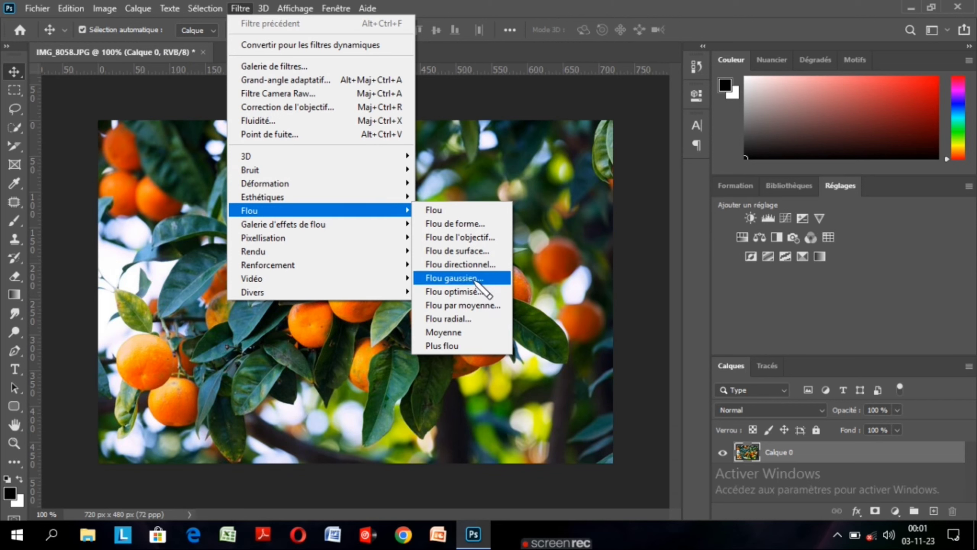
left_click(476, 282)
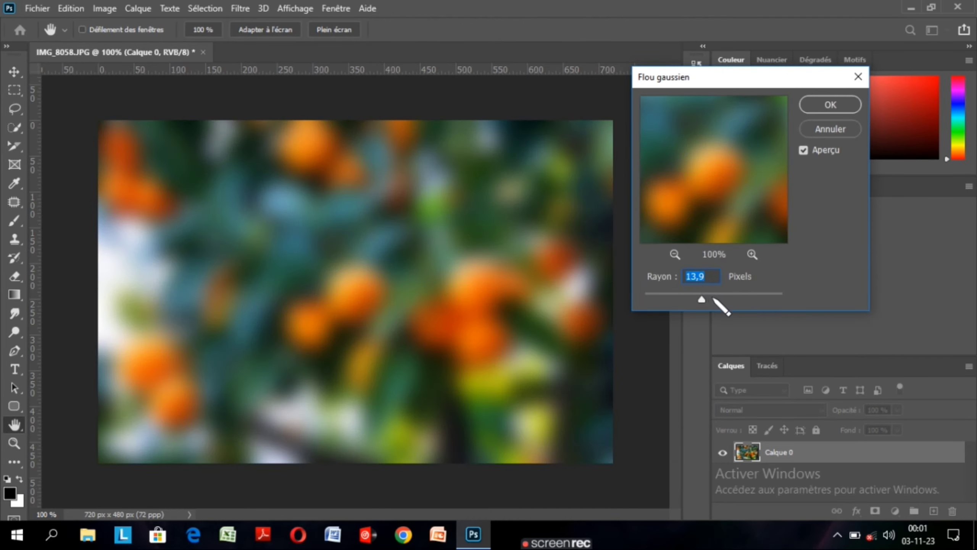
left_click_drag(700, 298, 701, 299)
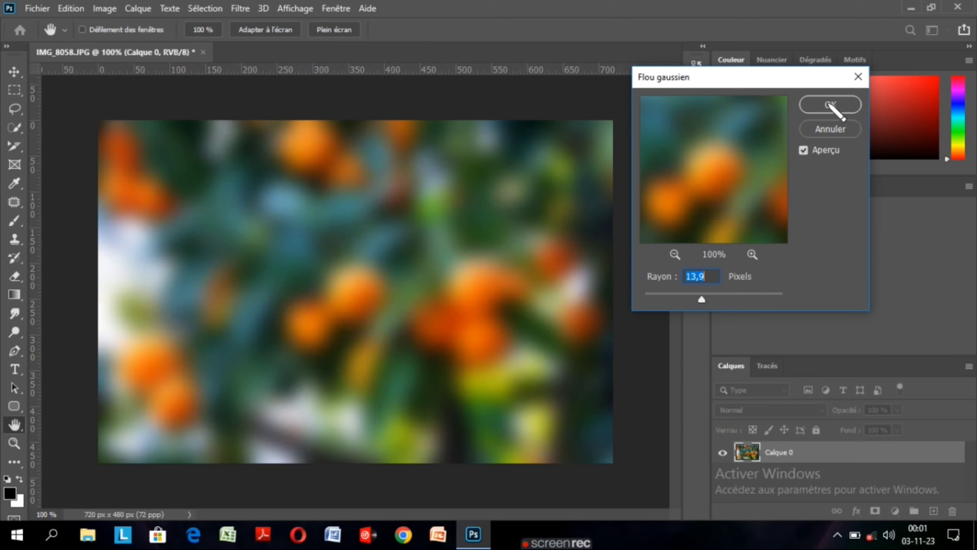
left_click(831, 103)
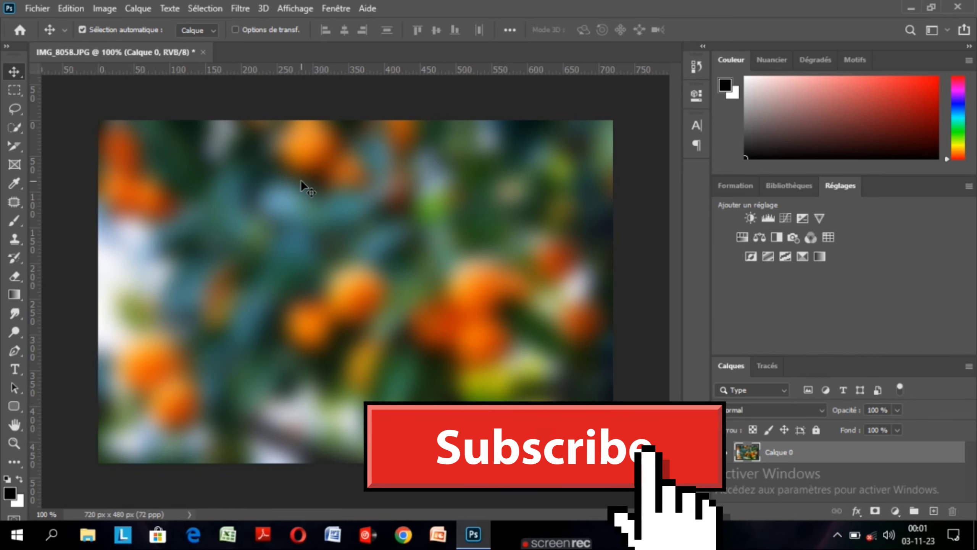
Step: Import and embed IMG_8050, the lone orange on white, as a new layer
left_click(39, 9)
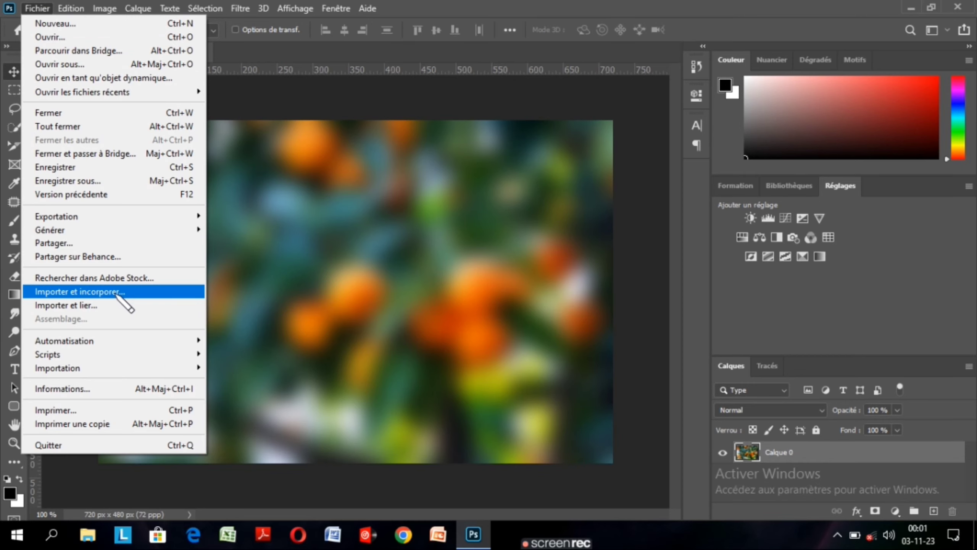
left_click(116, 293)
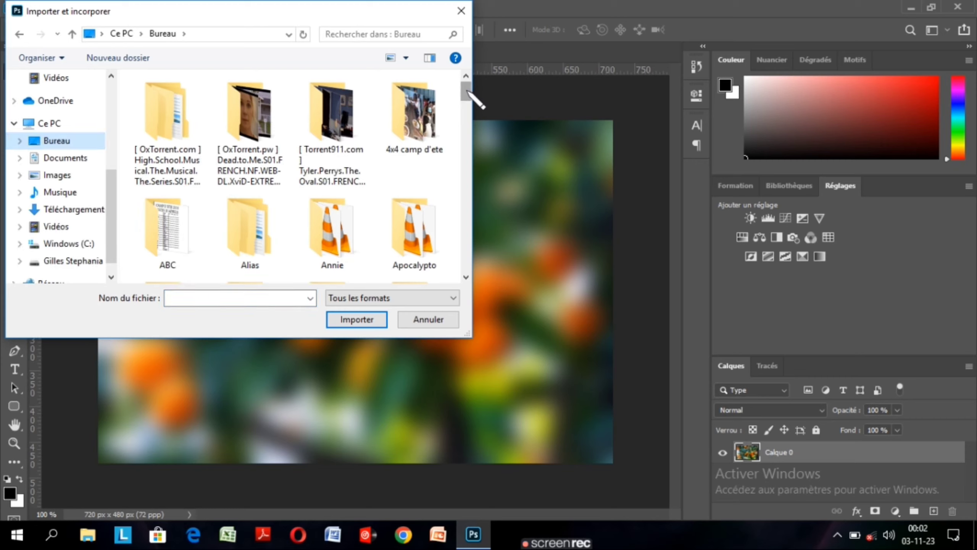
left_click_drag(467, 91, 466, 221)
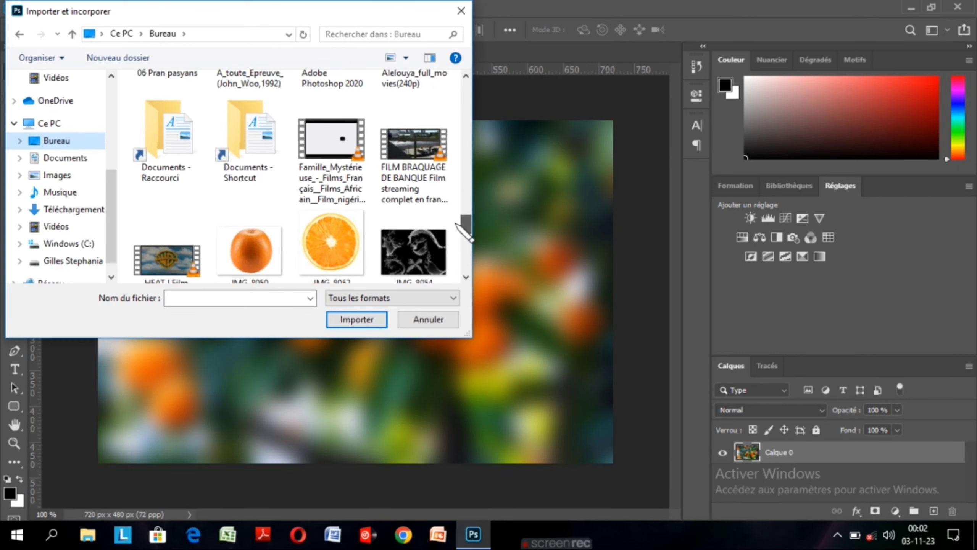
left_click(261, 254)
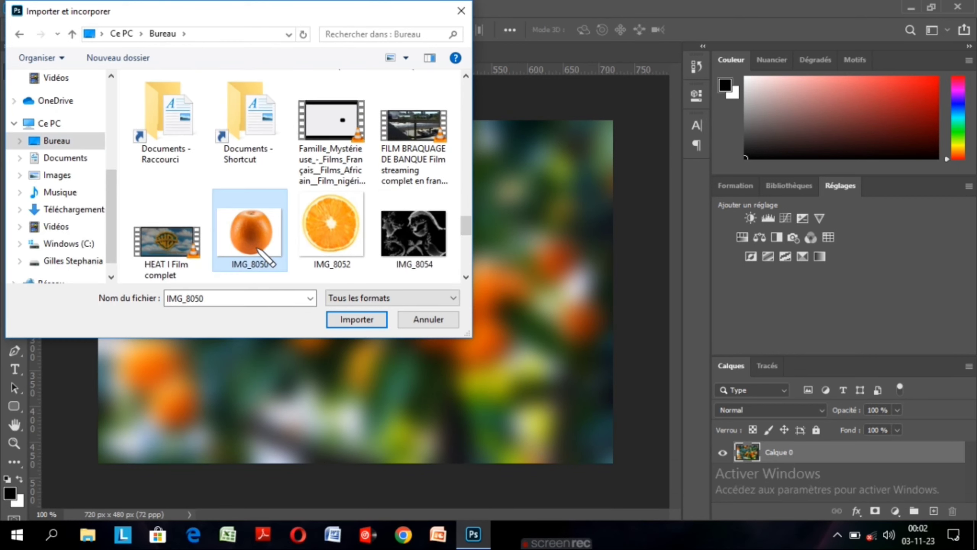
left_click(371, 320)
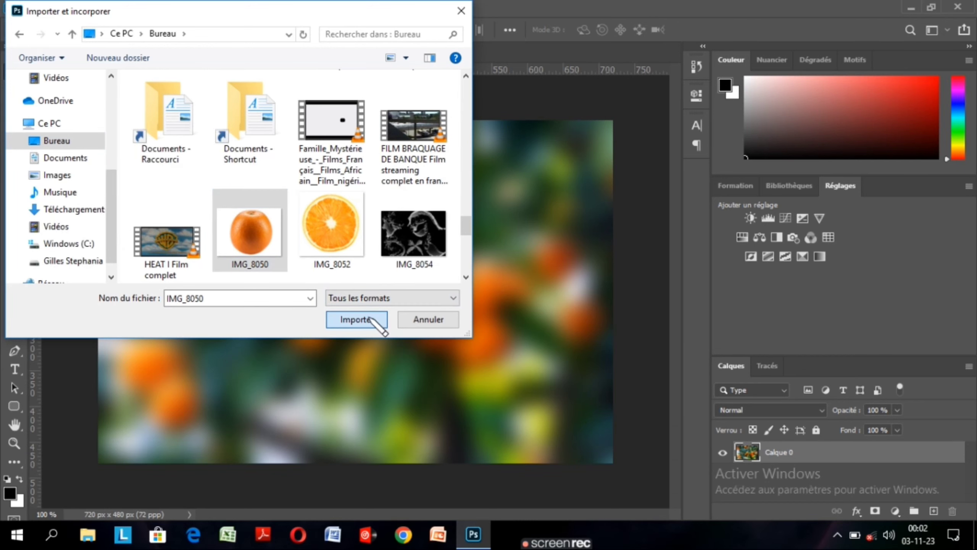
left_click(370, 319)
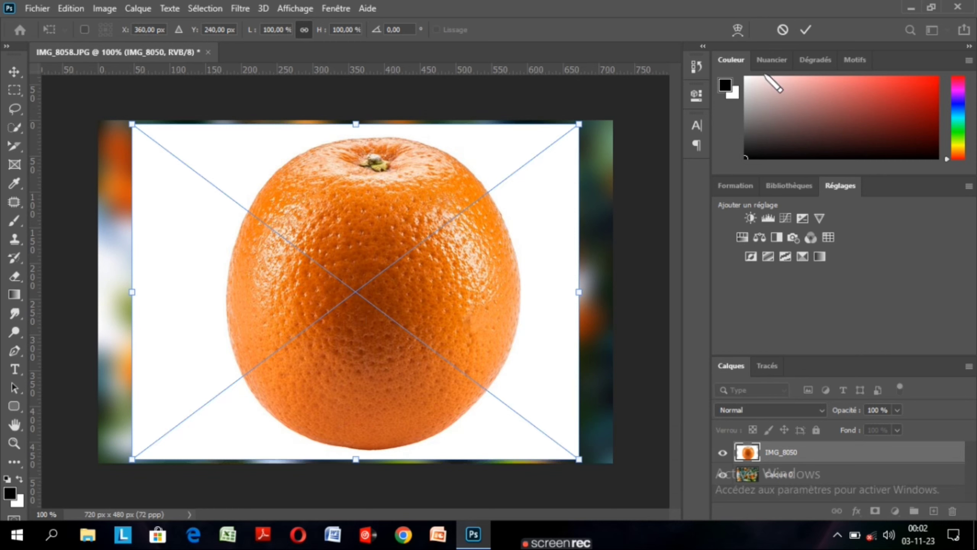
Step: Commit the placed orange, convert it to a pixel layer, and remove its white background
left_click(805, 34)
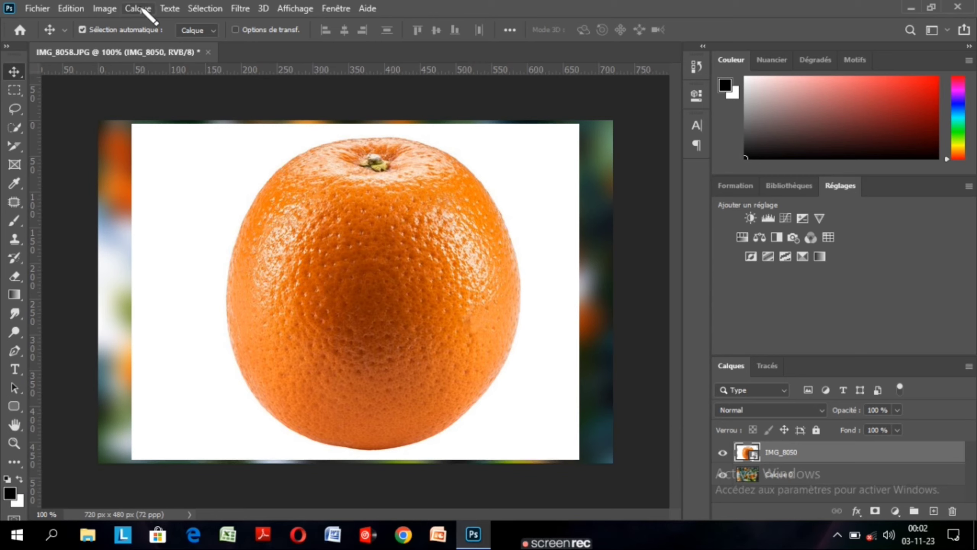
left_click(337, 8)
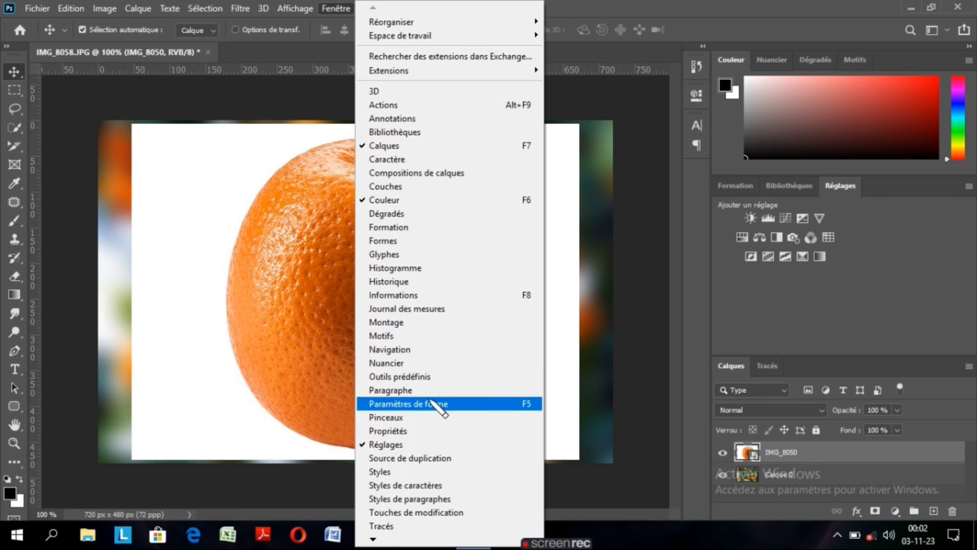
left_click(420, 432)
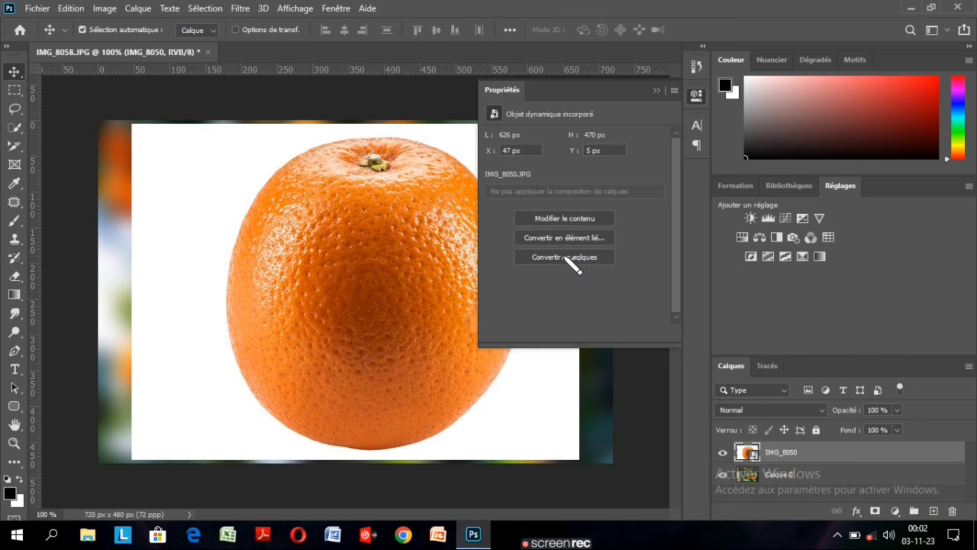
left_click(565, 257)
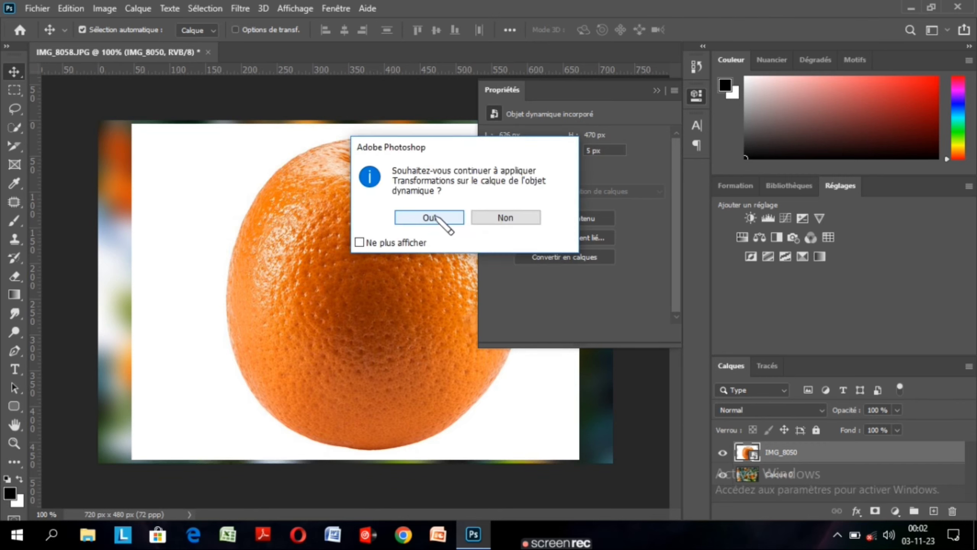
left_click(436, 217)
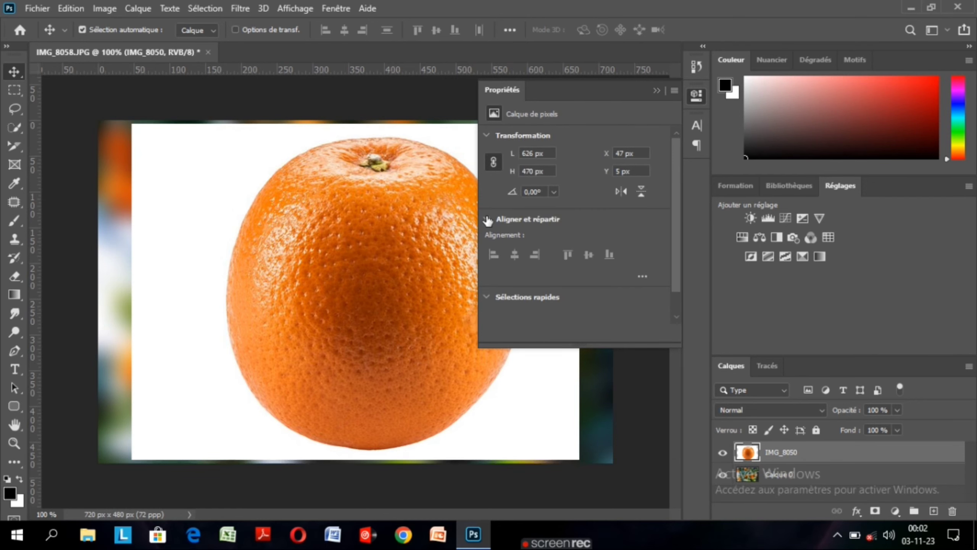
left_click(487, 219)
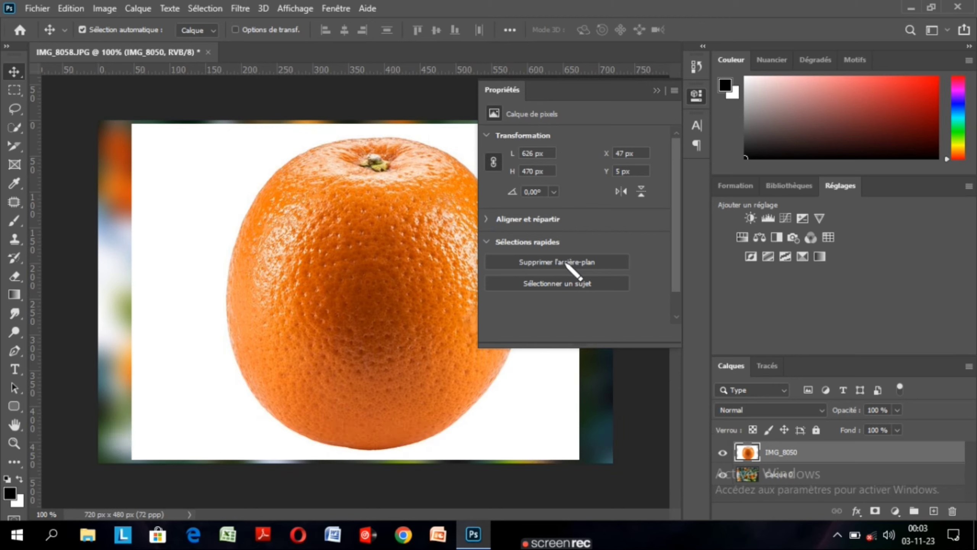
left_click(567, 265)
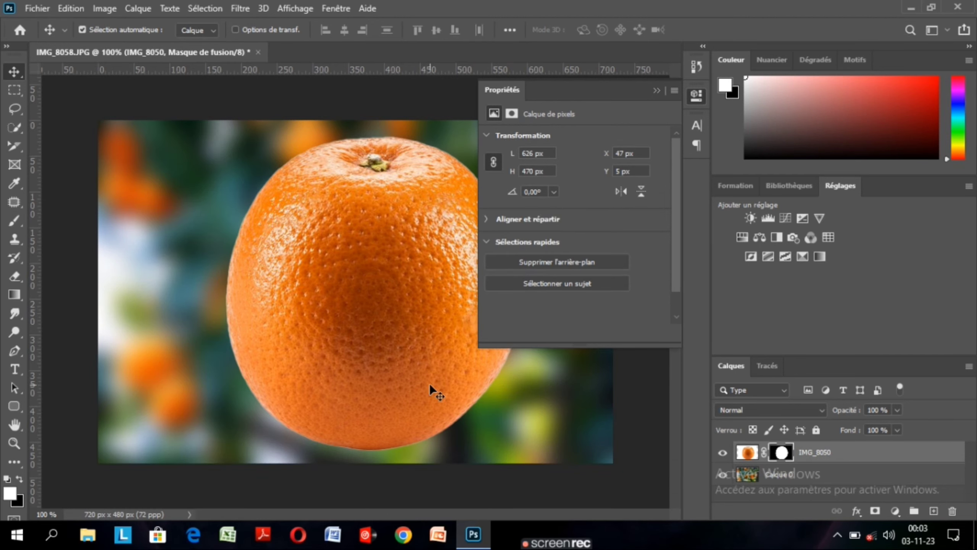
Step: Close Propriétés and permanently apply the layer mask on IMG_8050
left_click(657, 91)
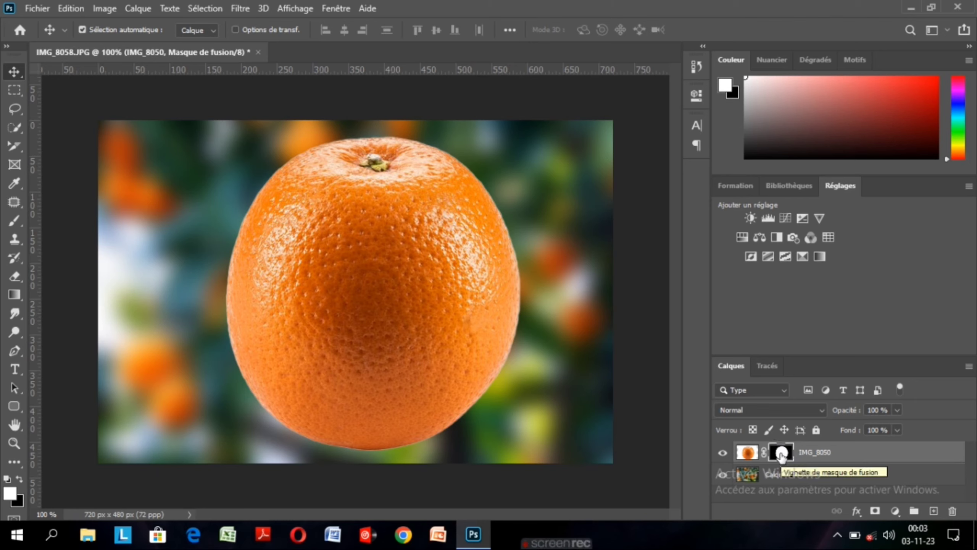
right_click(781, 456)
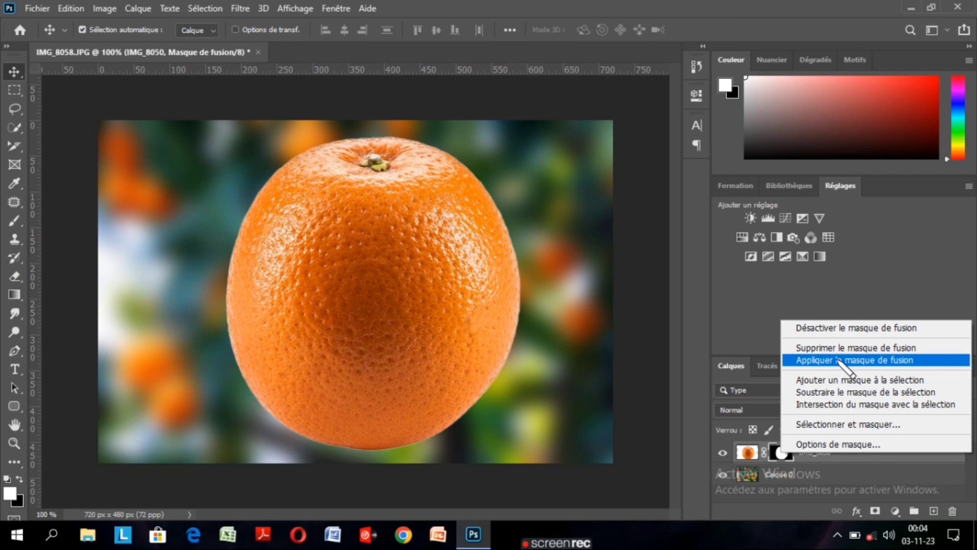
left_click(841, 362)
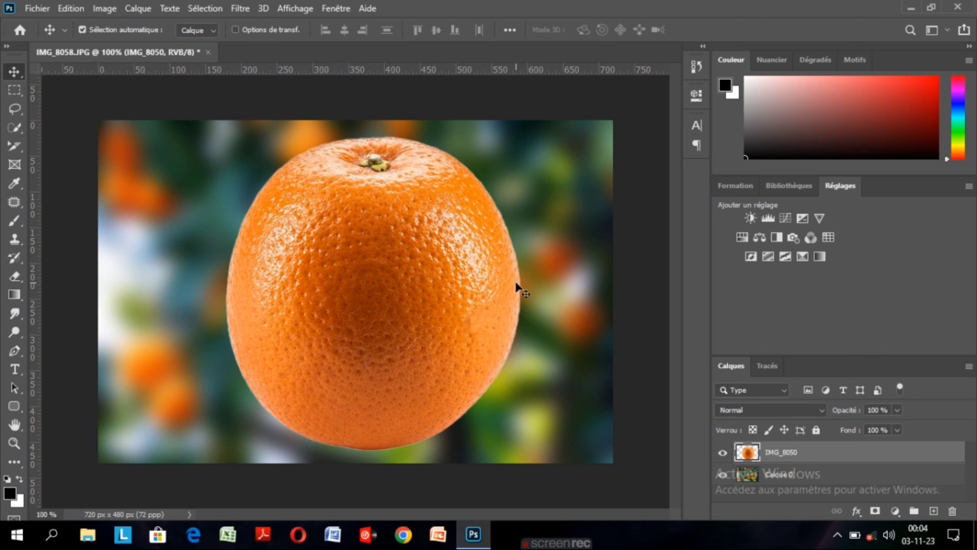
Step: Free-transform the orange layer down to 73% width and height, and commit
key("ctrl+t")
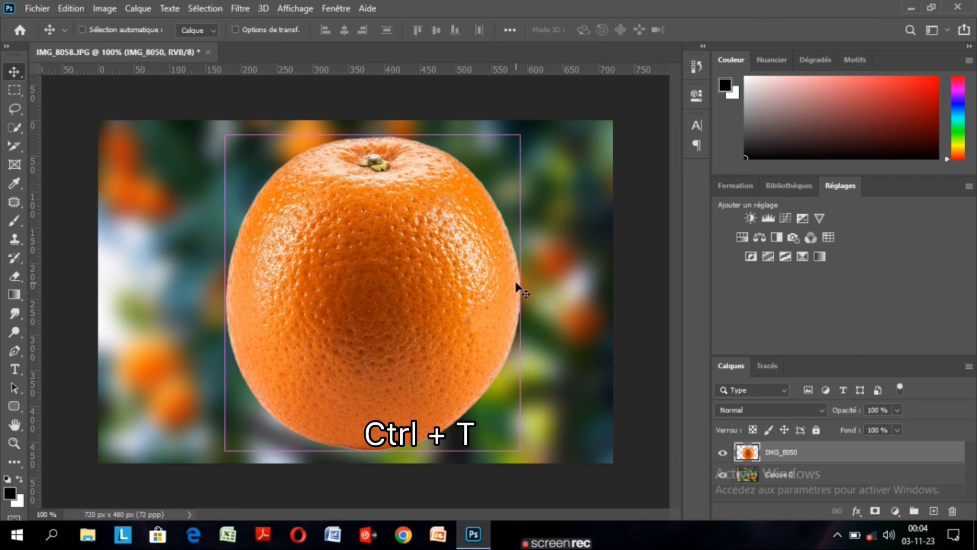
key("ctrl+t")
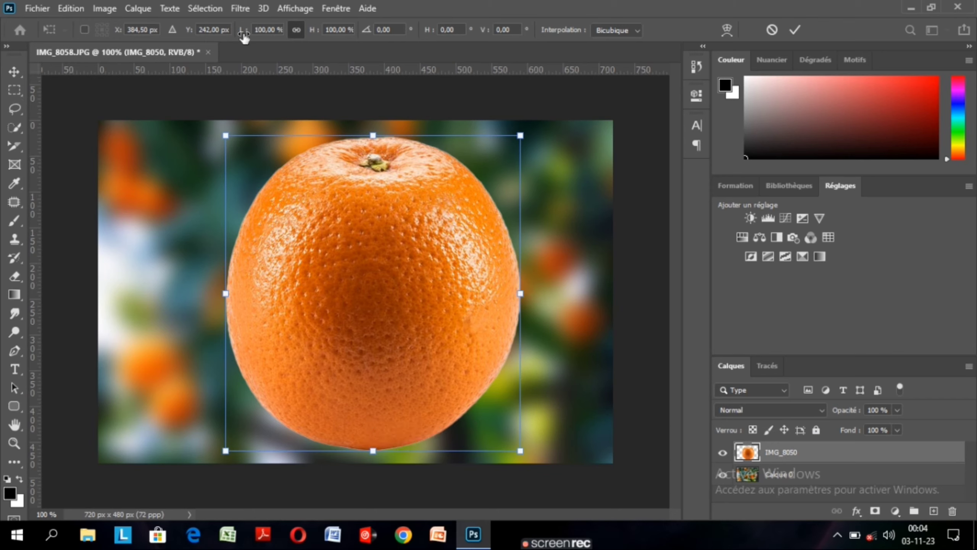
left_click_drag(242, 38, 228, 42)
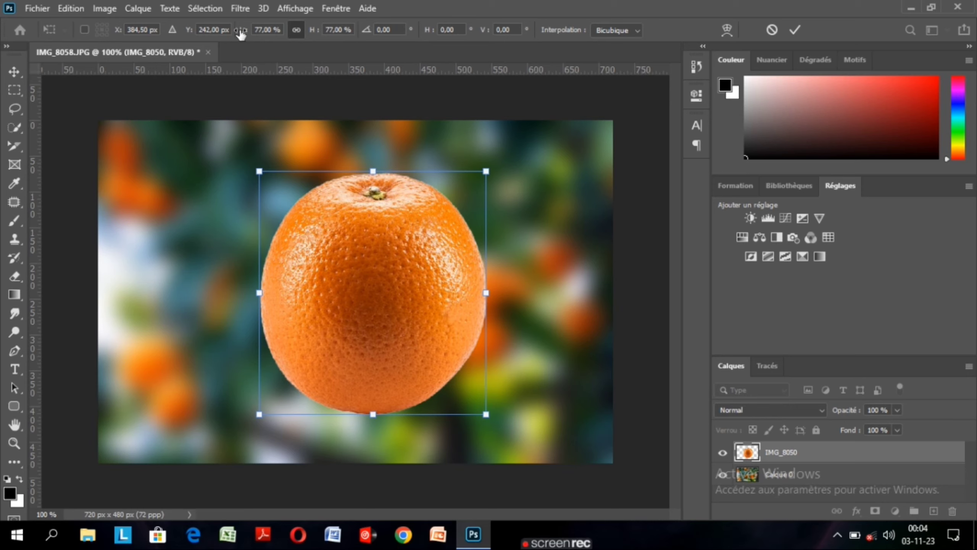
left_click_drag(241, 34, 238, 34)
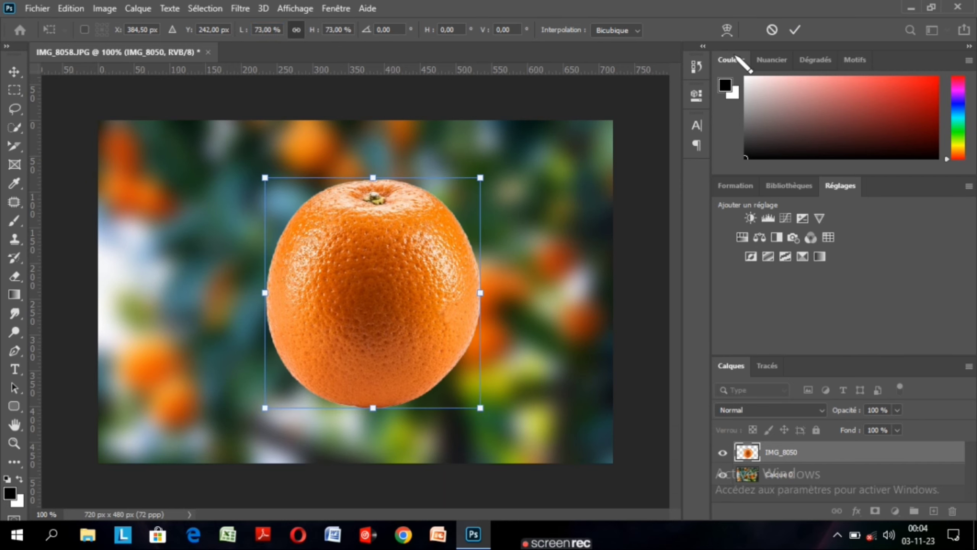
left_click(796, 29)
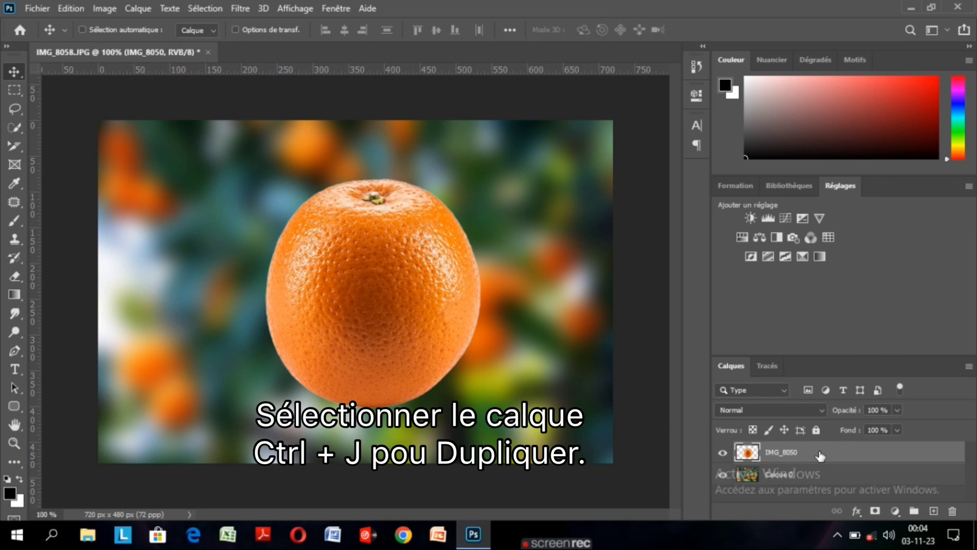
Step: Duplicate the orange layer and desaturate the copy, IMG_8050 copie, to grey
key("ctrl+j")
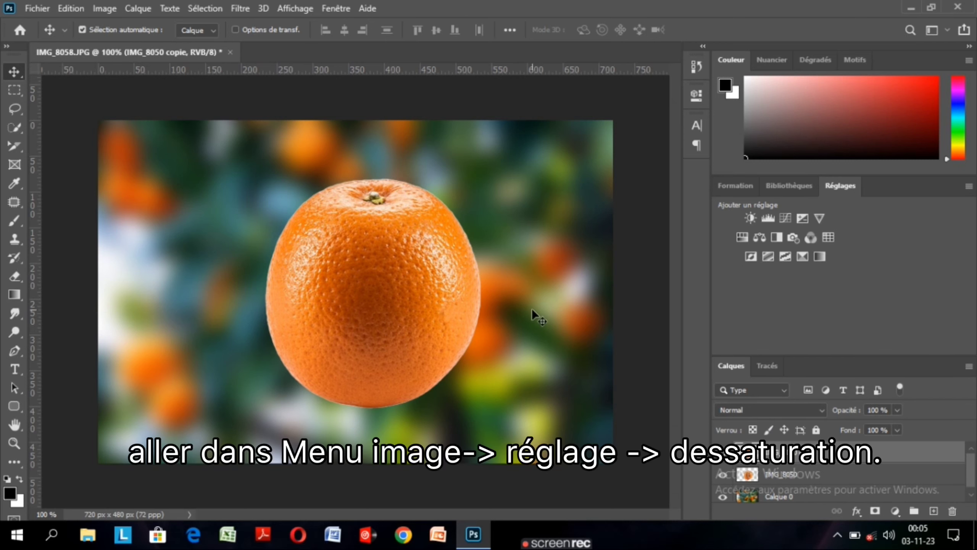
left_click(108, 9)
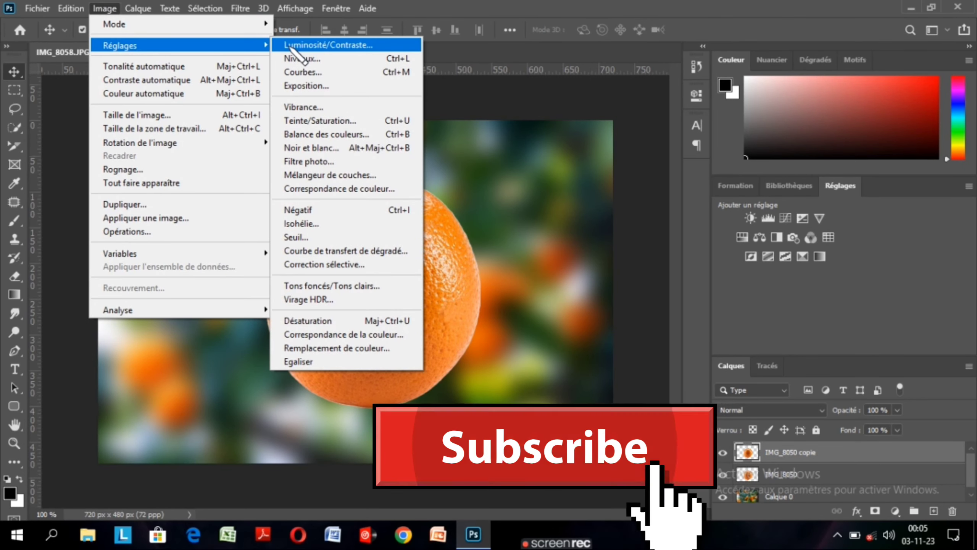
mouse_move(153, 45)
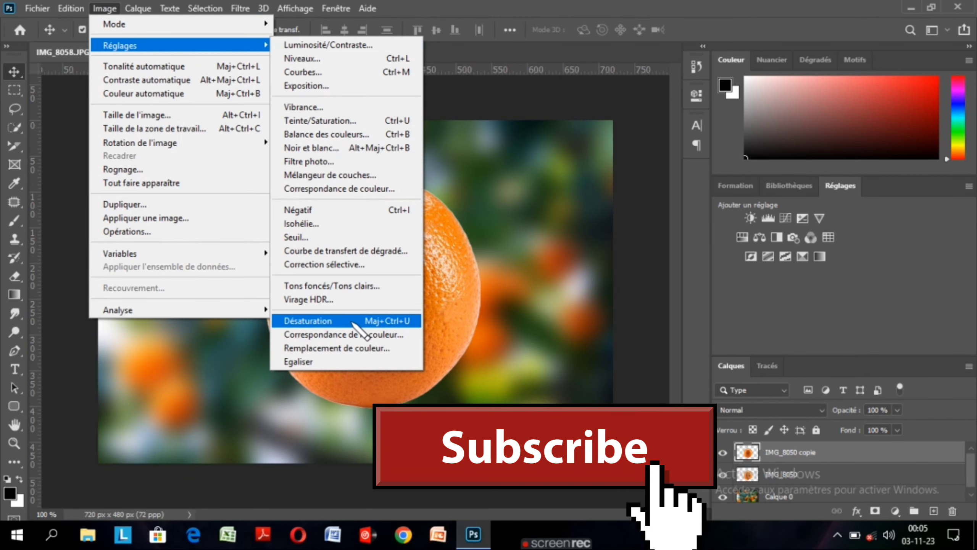
left_click(351, 322)
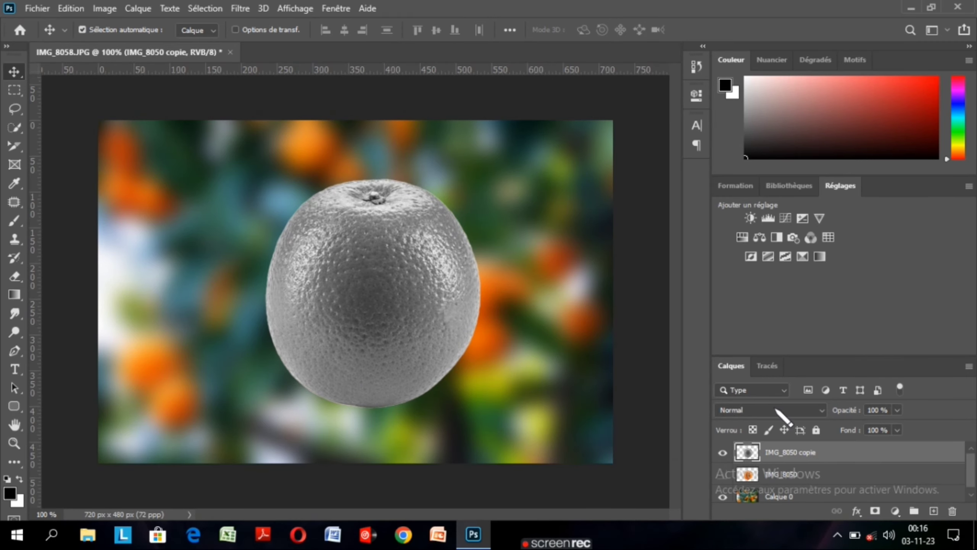
Step: Set the grey orange copy's blend mode from Normal to Lumière tamisée
left_click(776, 411)
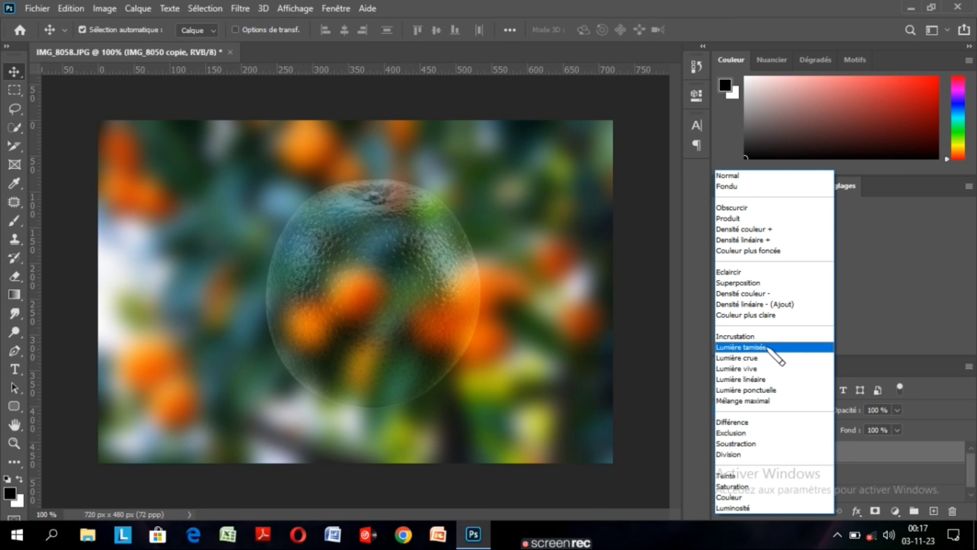
left_click(768, 347)
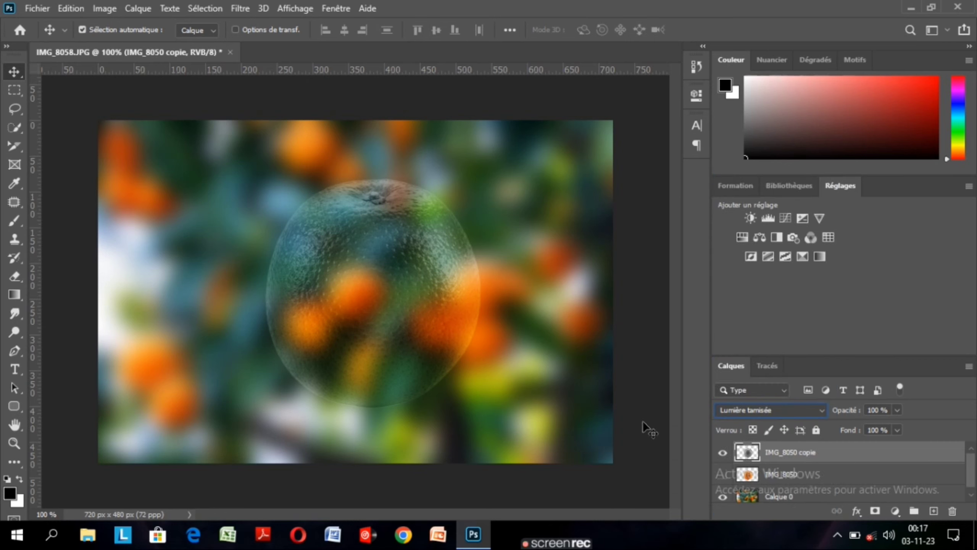
key("ctrl")
Step: Apply Levels (Ctrl+L) to the orange copy with input values 0, 0,9 and 220
key("ctrl+l")
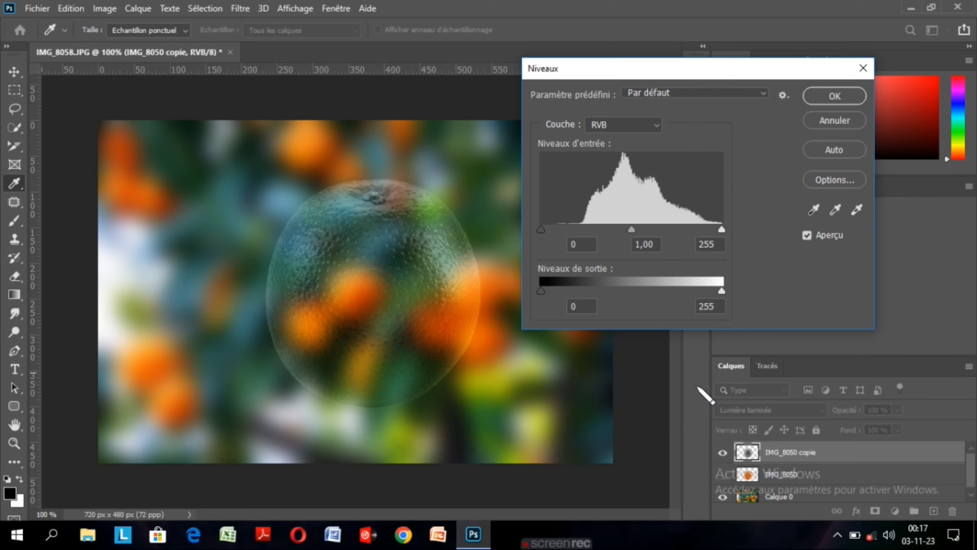
left_click_drag(715, 68, 786, 98)
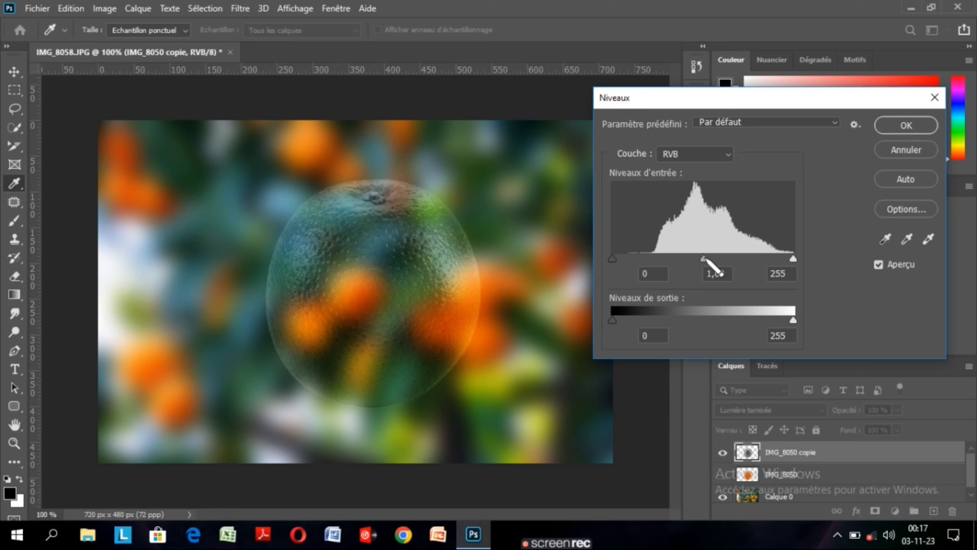
left_click_drag(703, 259, 714, 259)
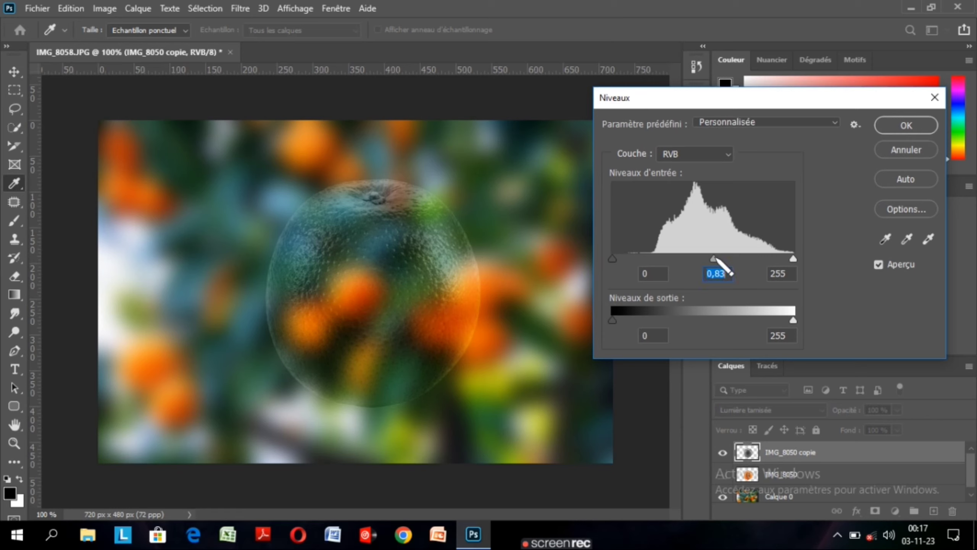
left_click_drag(715, 259, 704, 259)
left_click_drag(793, 258, 768, 259)
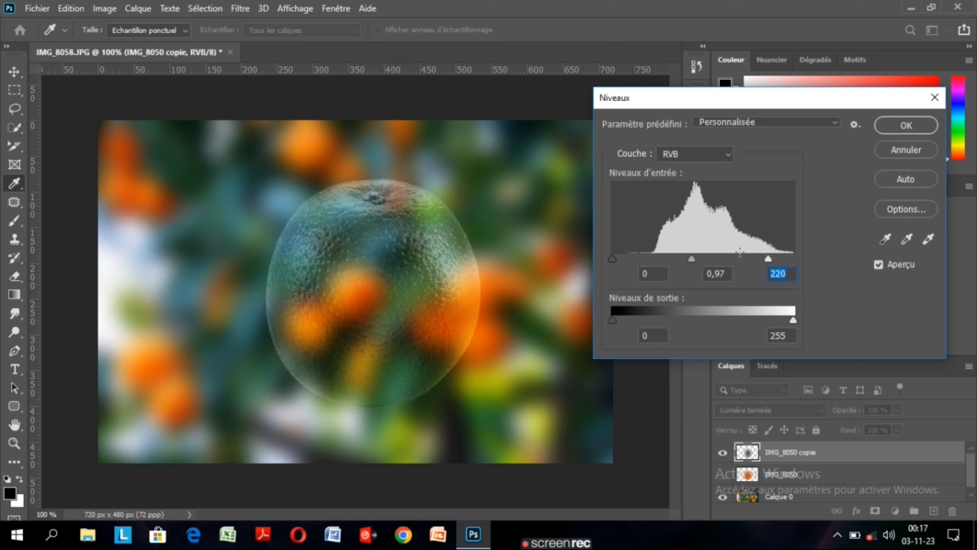
mouse_move(768, 258)
left_mouse_down()
mouse_move(742, 259)
mouse_move(756, 260)
left_mouse_up()
scroll(756, 261, "up", 10)
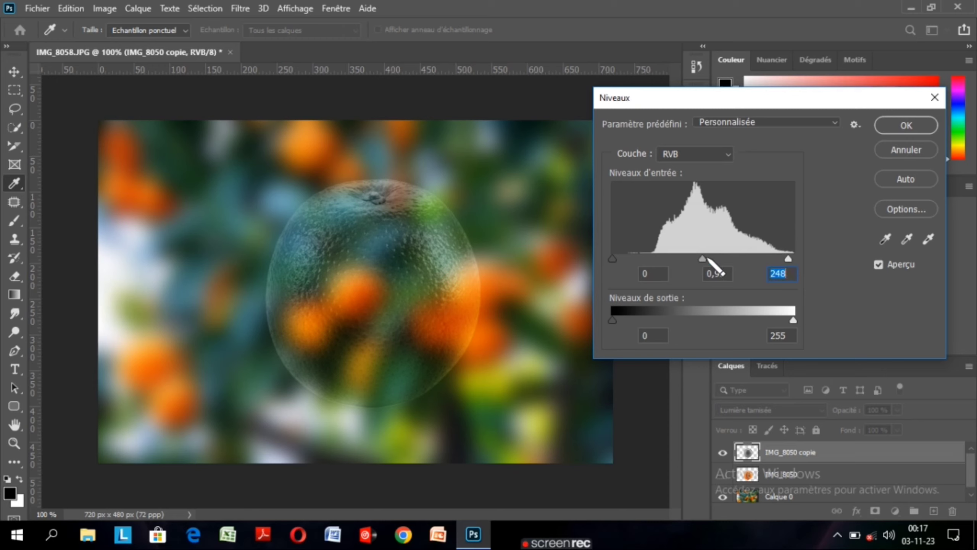
left_click_drag(702, 259, 715, 259)
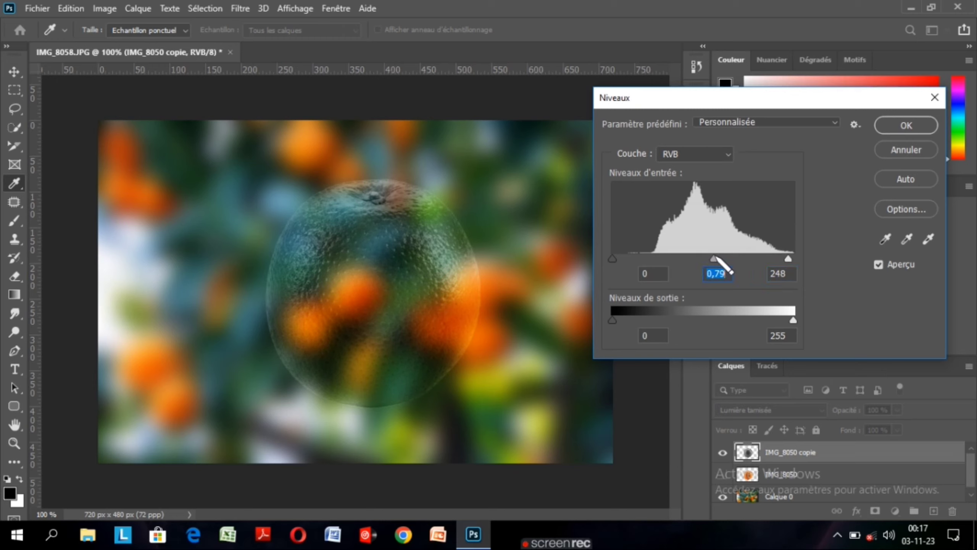
left_click_drag(715, 259, 705, 259)
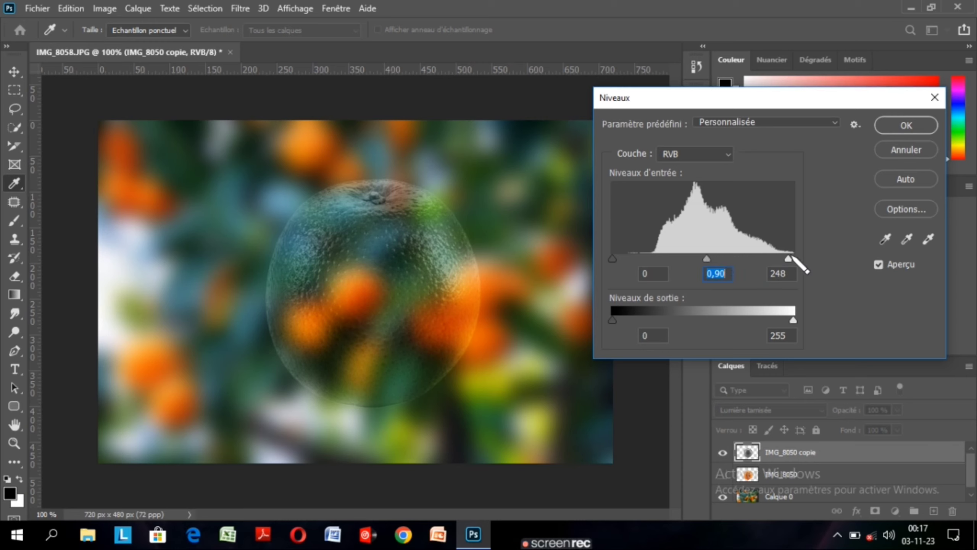
left_click_drag(789, 259, 768, 259)
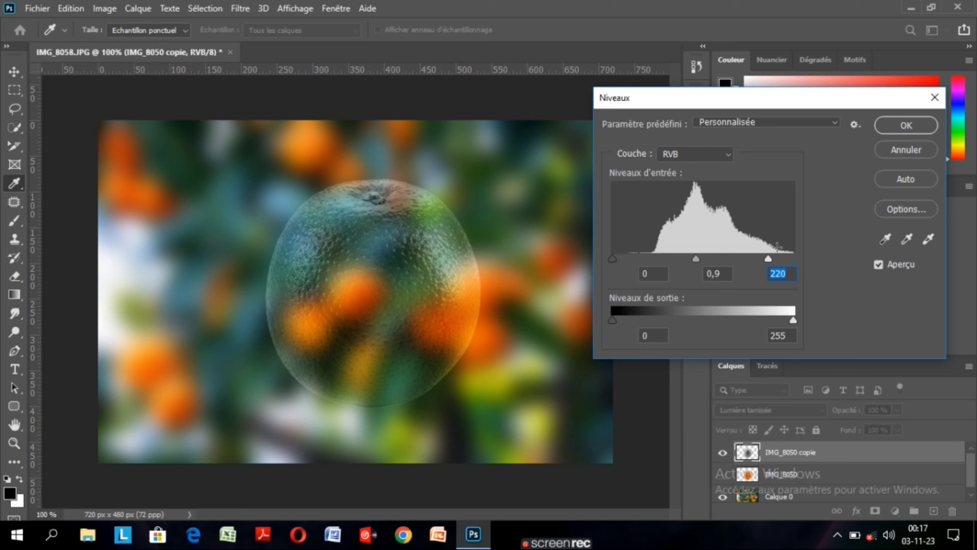
left_click(902, 127)
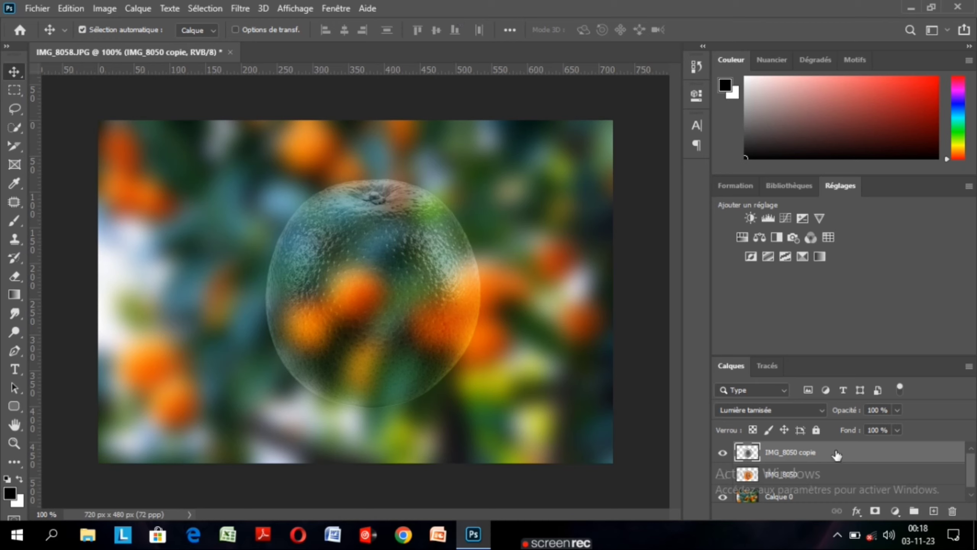
Step: Add a white layer mask to IMG_8050 copie and select the Brush tool
left_click(875, 511)
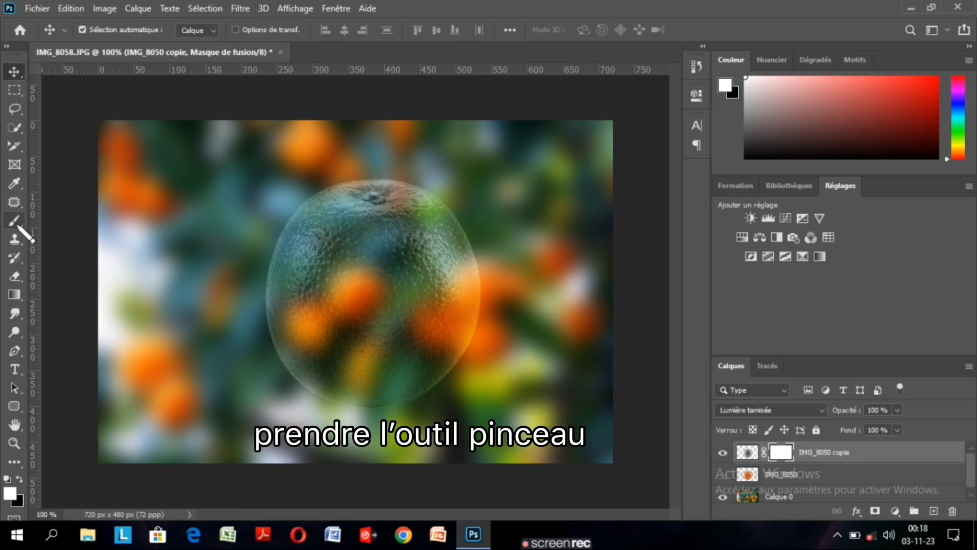
left_click(17, 225)
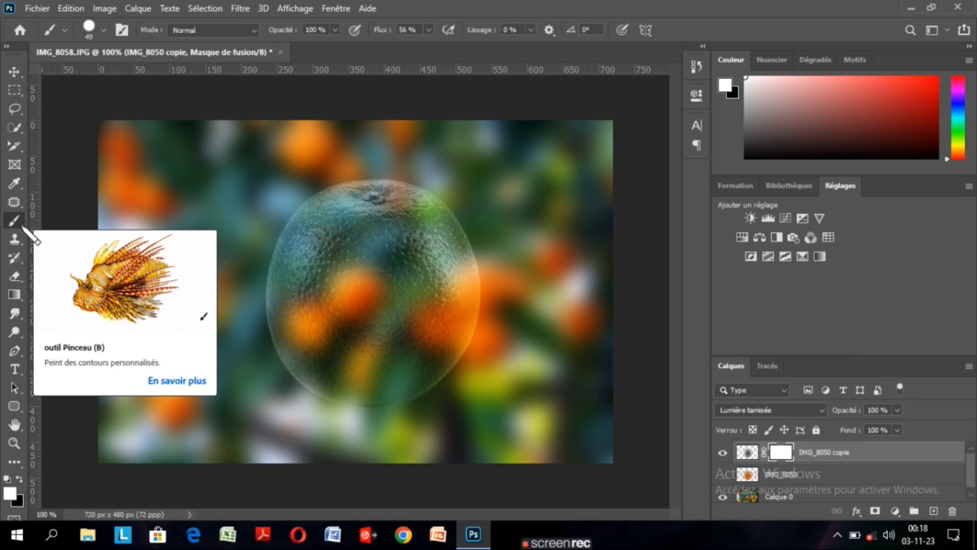
Step: Select the regular Brush tool with the hard round brush preset
right_click(22, 227)
left_click(91, 224)
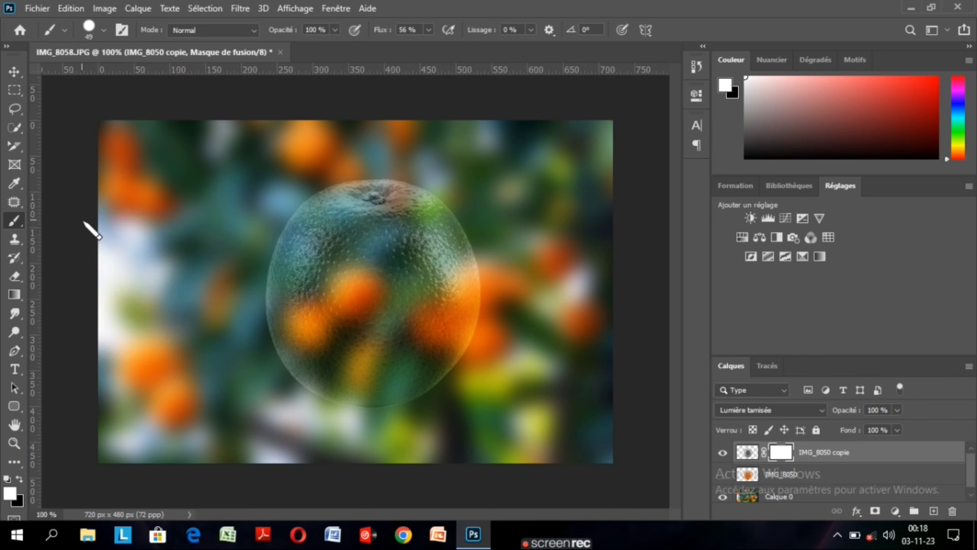
left_click(102, 31)
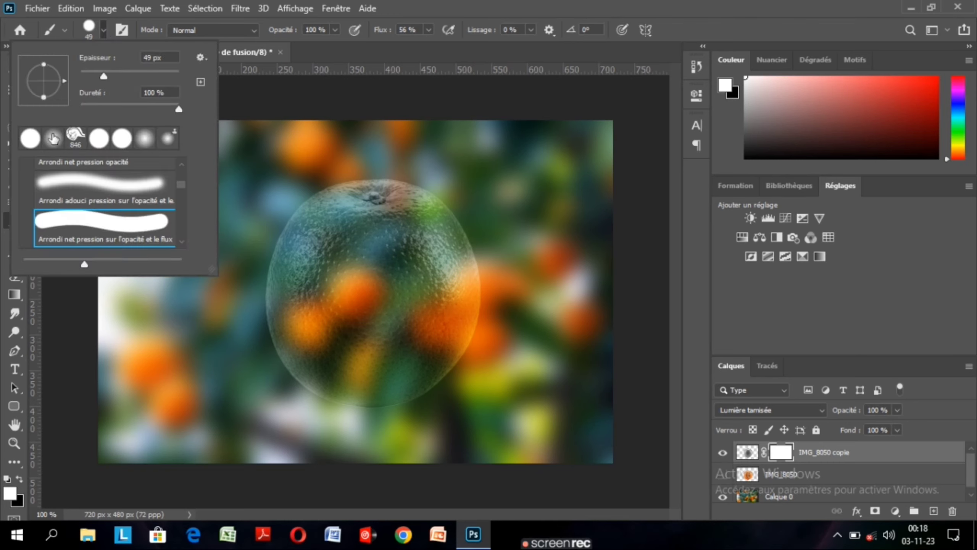
left_click(31, 139)
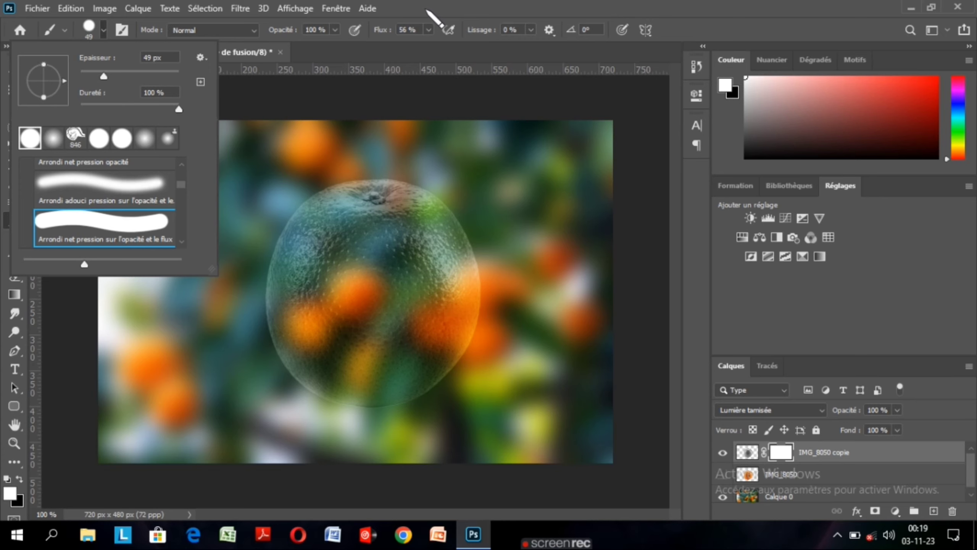
left_click(428, 11)
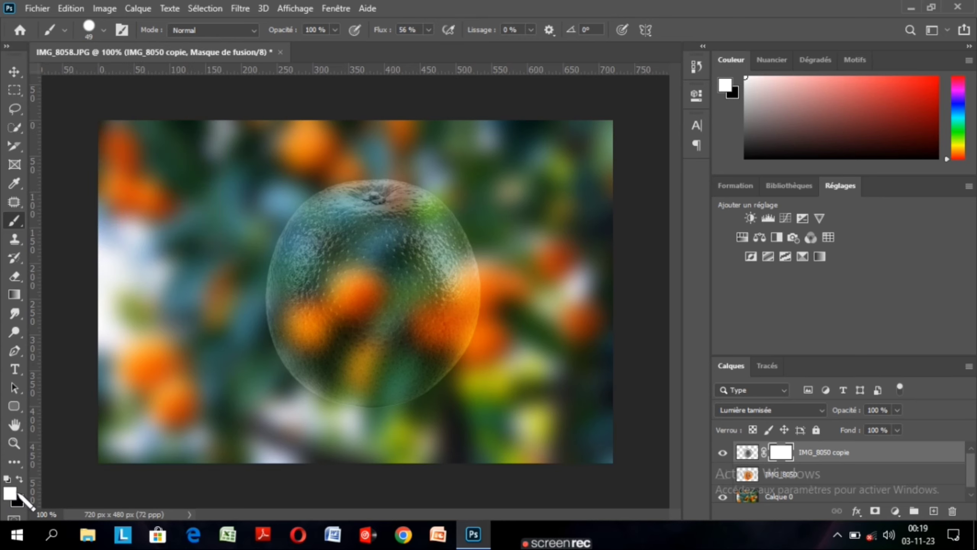
Step: Set black as foreground and brush size to 196 px, then paint the mask over the orange's lower part
left_click(19, 479)
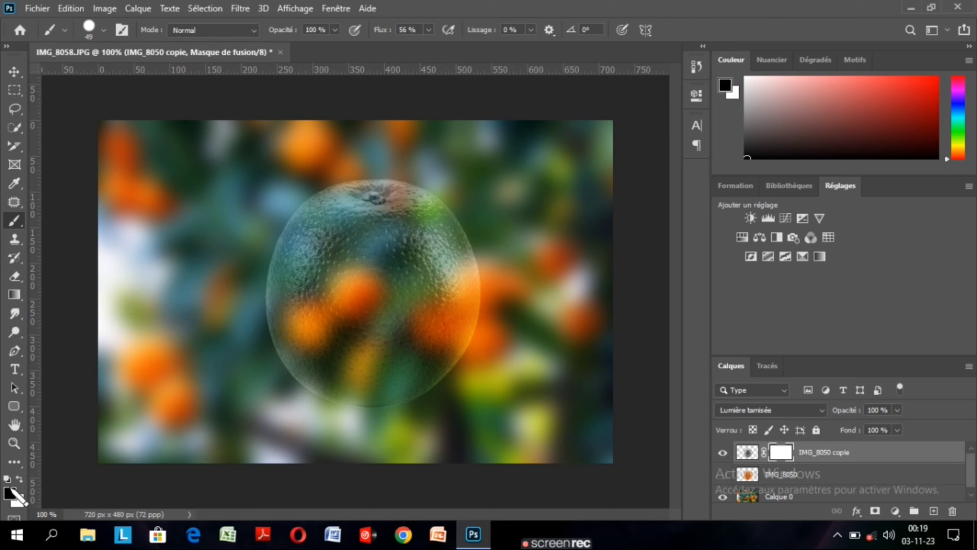
right_click(252, 340)
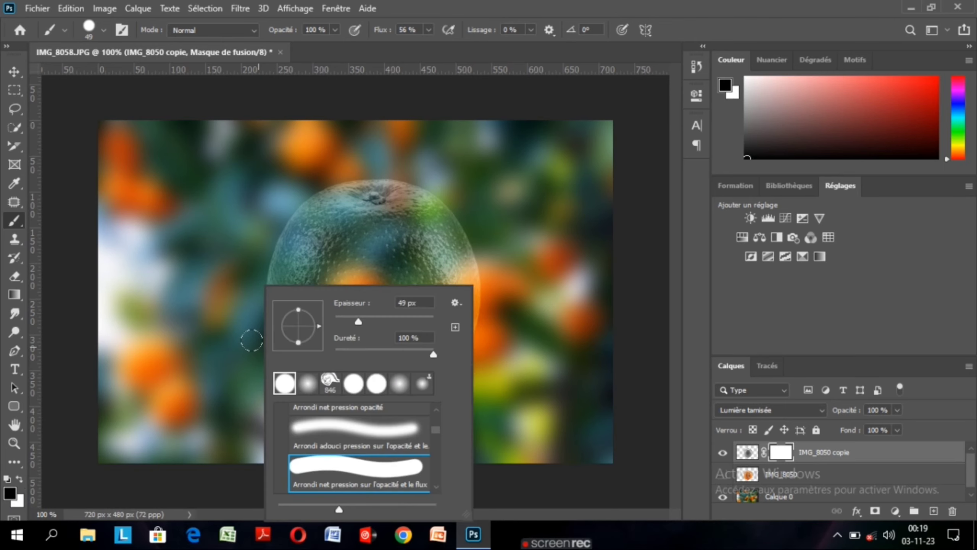
left_click_drag(364, 322, 407, 322)
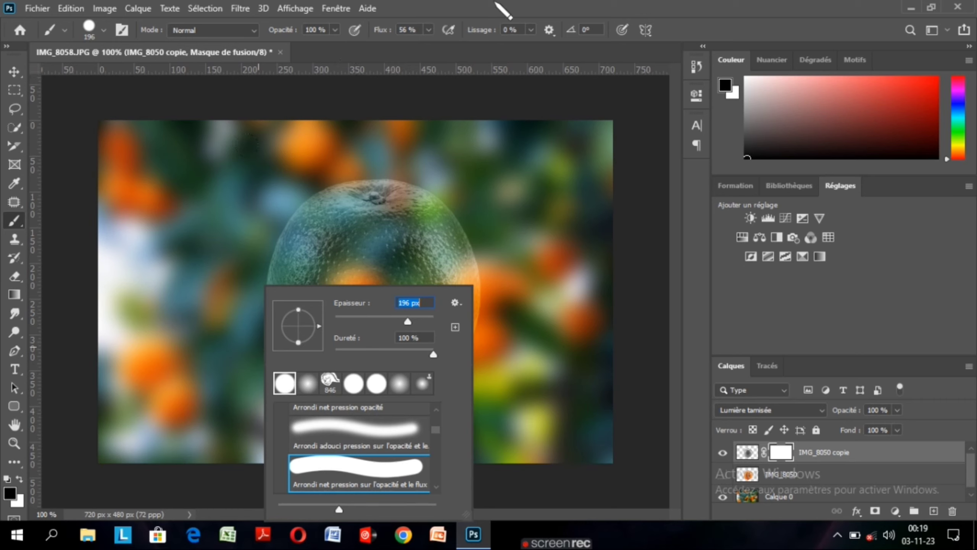
key("Return")
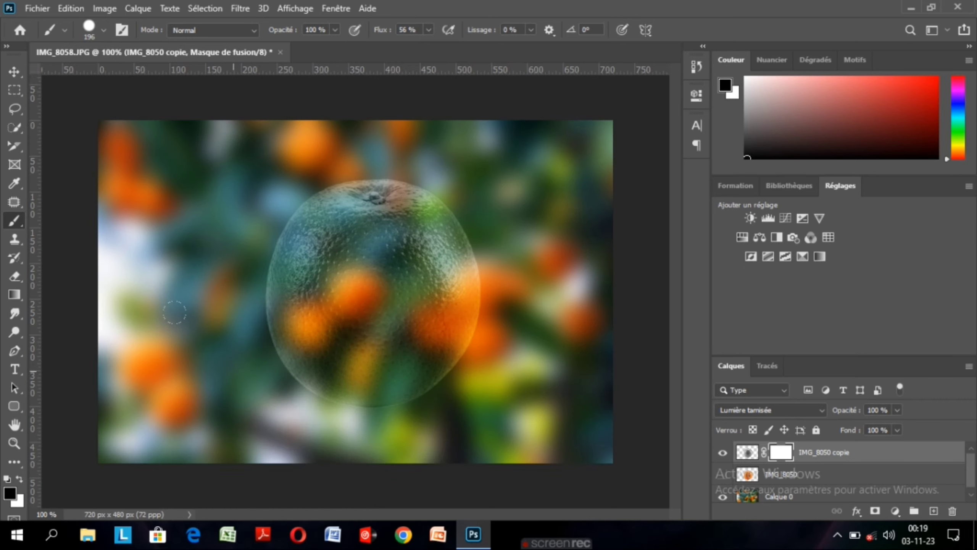
left_click_drag(175, 312, 437, 306)
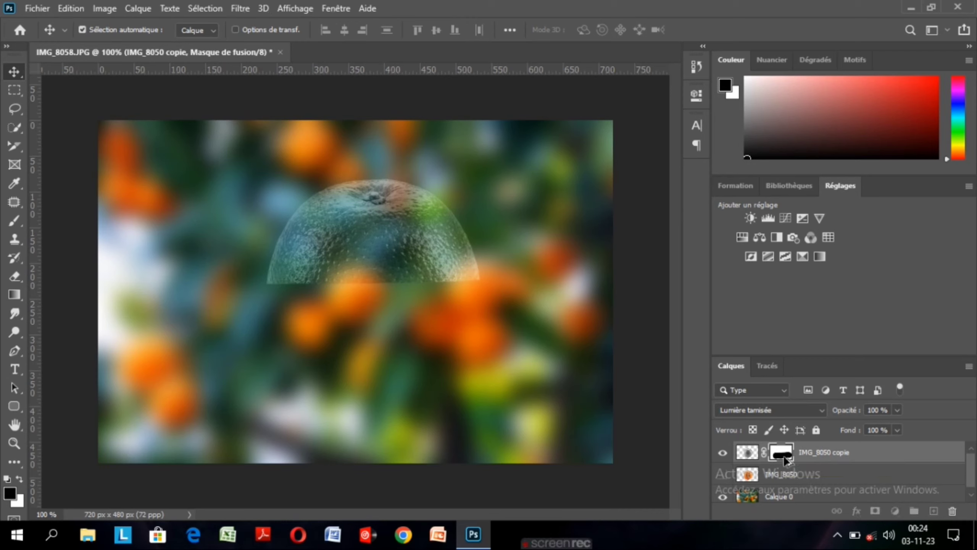
Step: Alt-drag the half-black mask from IMG_8050 copie toward the original IMG_8050 layer
mouse_move(785, 458)
left_mouse_down()
mouse_move(787, 480)
mouse_move(562, 391)
left_mouse_up()
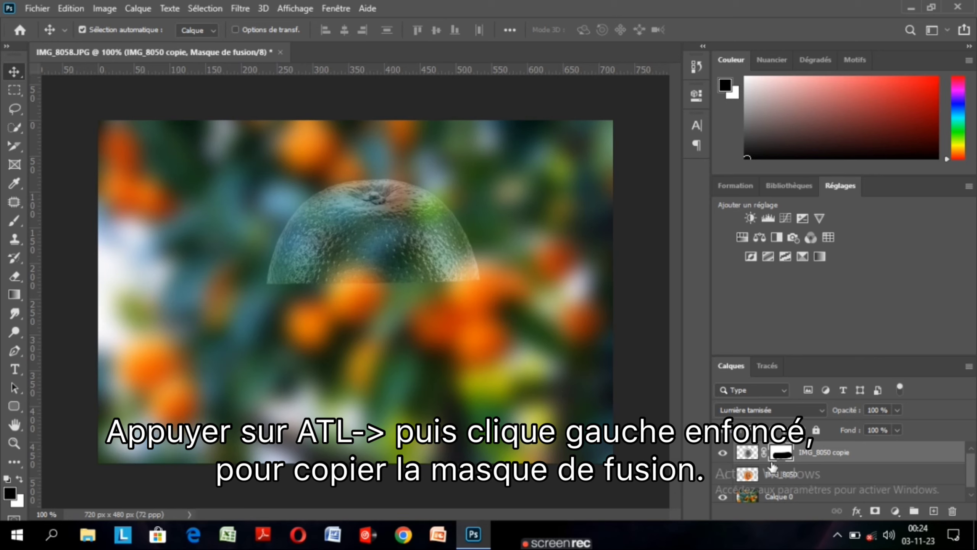
Step: Make IMG_8050 visible again and copy the half mask from IMG_8050 copie onto it
left_click(723, 475)
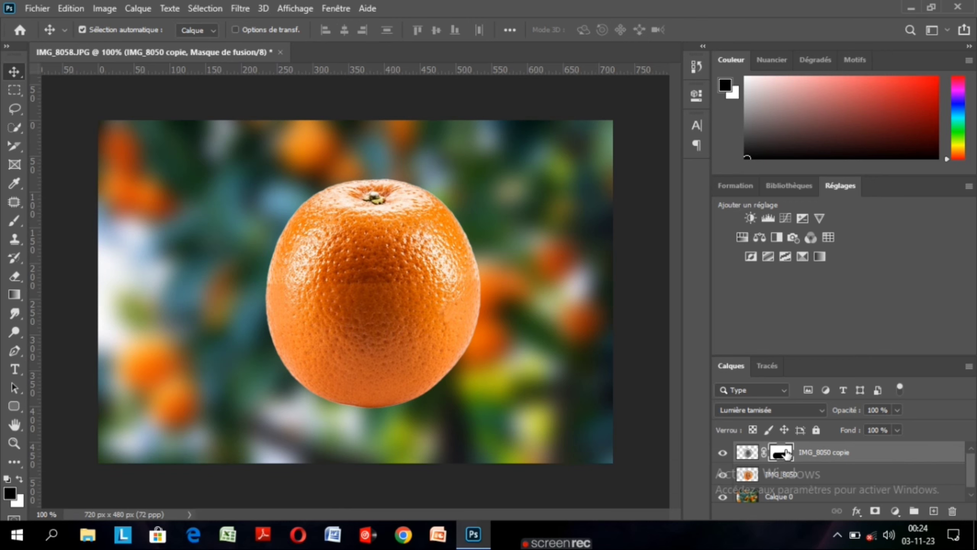
left_click_drag(787, 454, 787, 474)
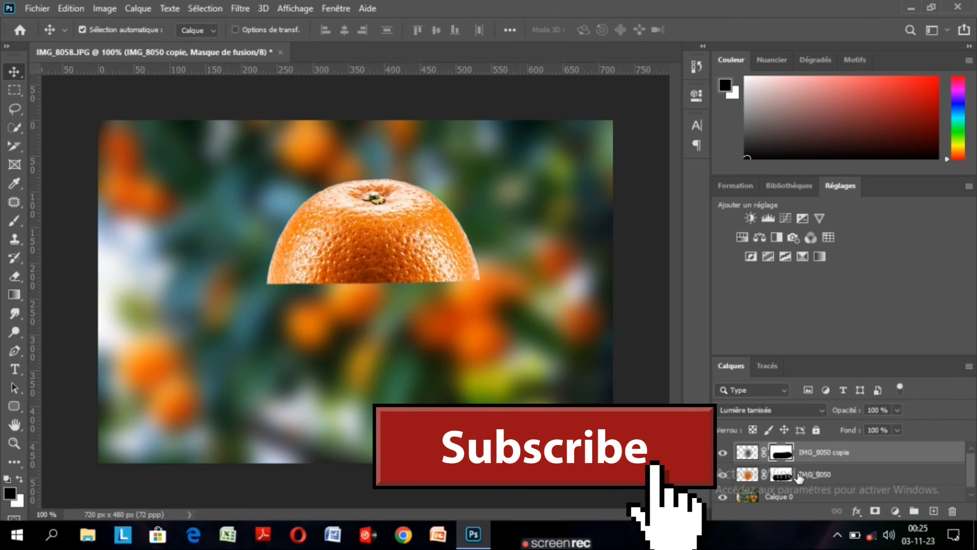
left_click(824, 477)
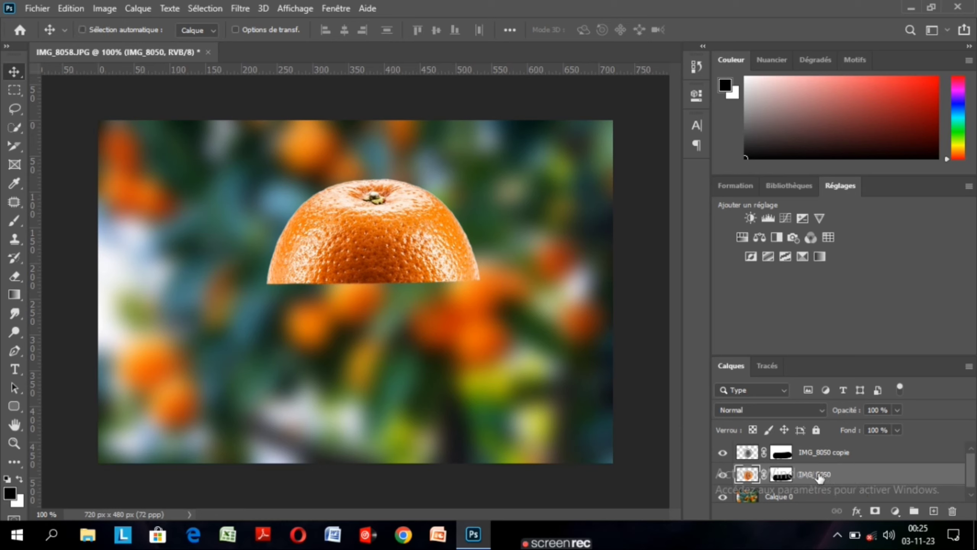
key("ctrl+i")
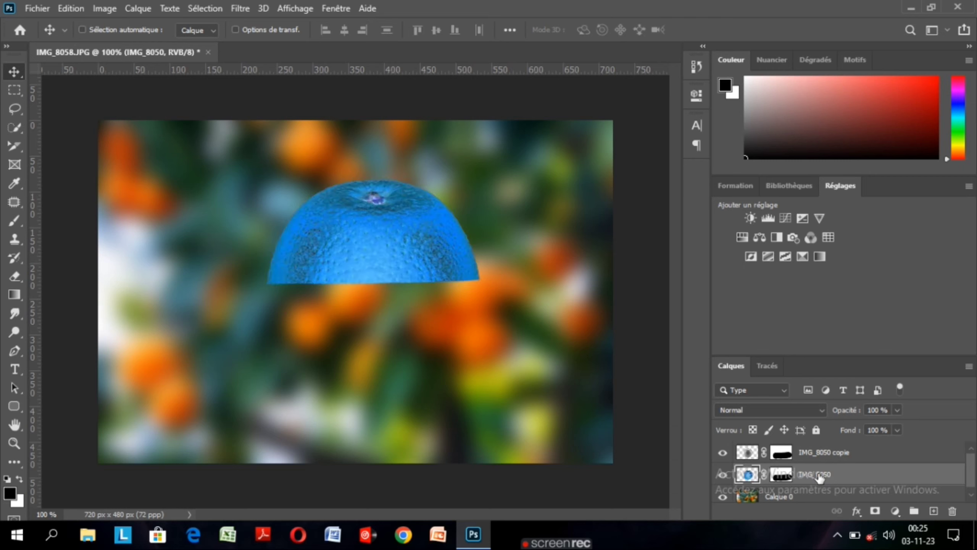
key("ctrl+i")
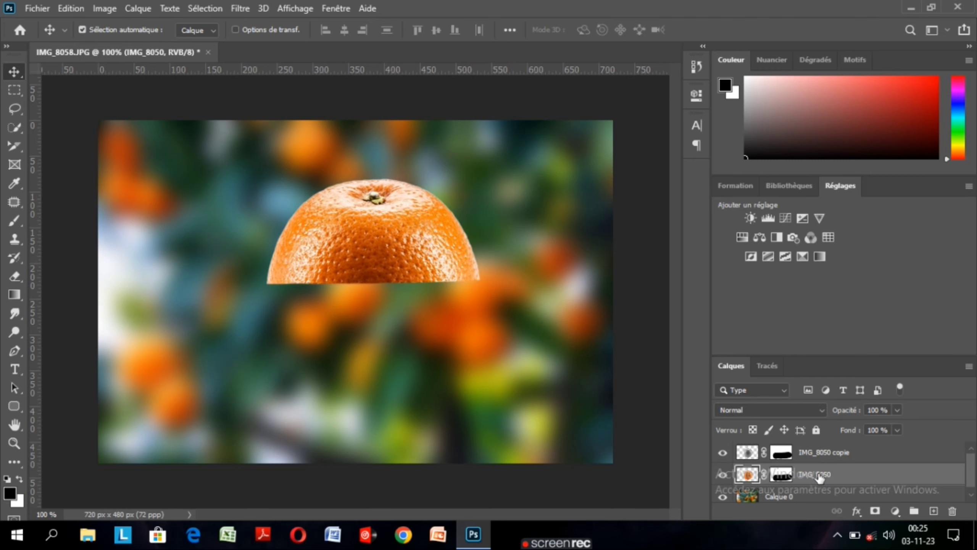
left_click(841, 458)
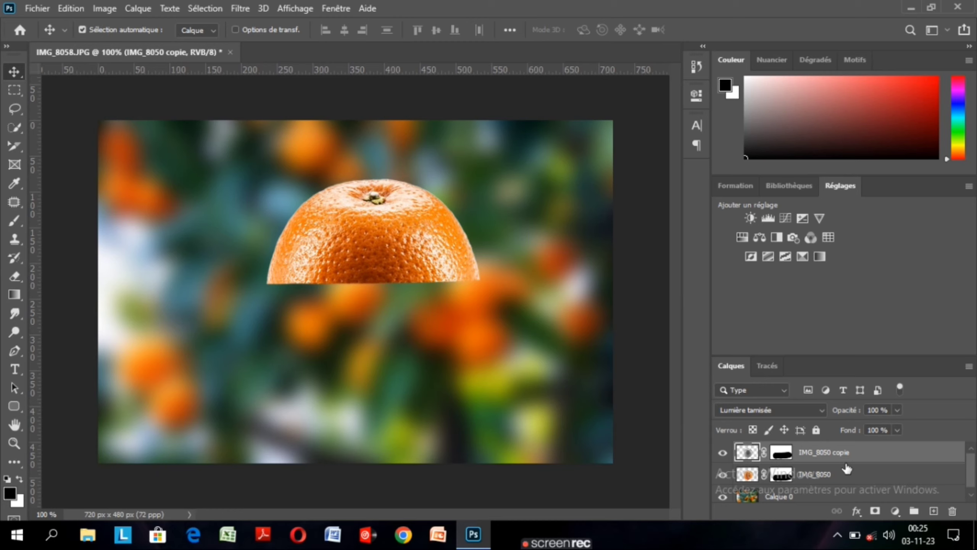
left_click(780, 475)
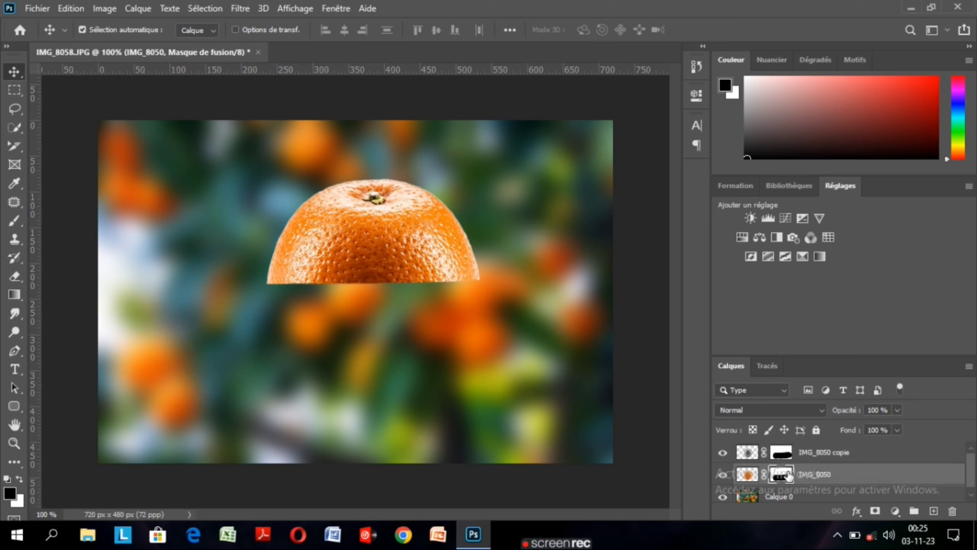
Step: Invert the IMG_8050 layer mask with Ctrl+I to reveal the orange's solid bottom half
key("ctrl+i")
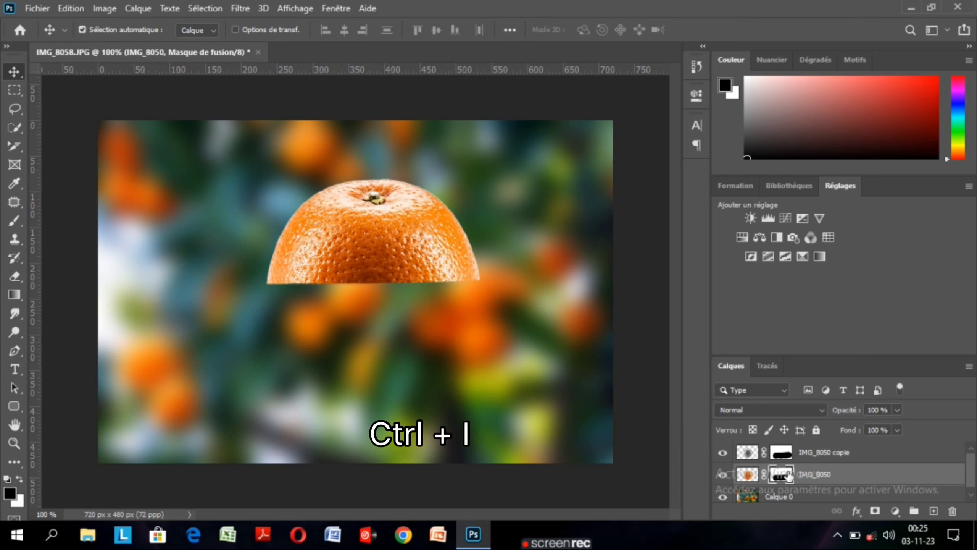
key("ctrl+i")
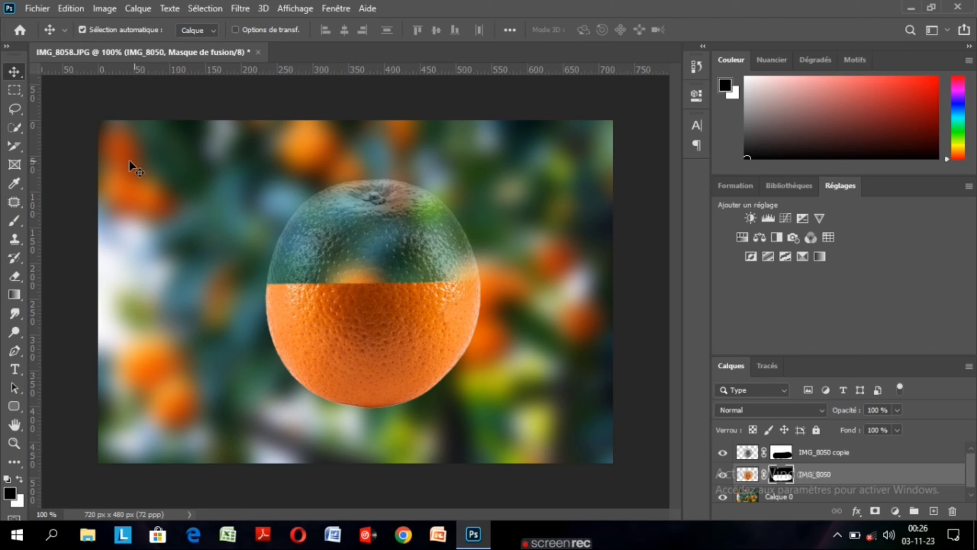
left_click(38, 8)
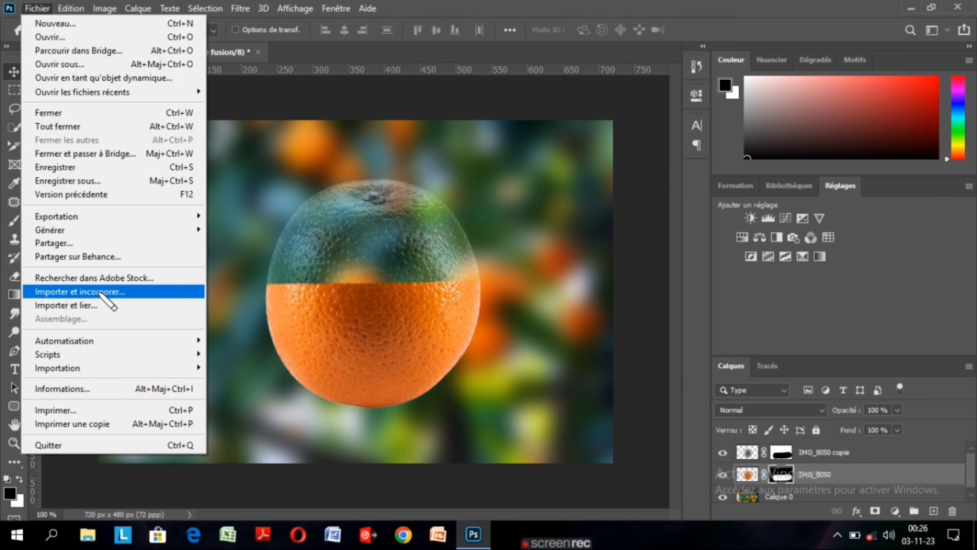
Step: Import and embed the orange-slice image IMG_8052 from the Bureau
left_click(100, 292)
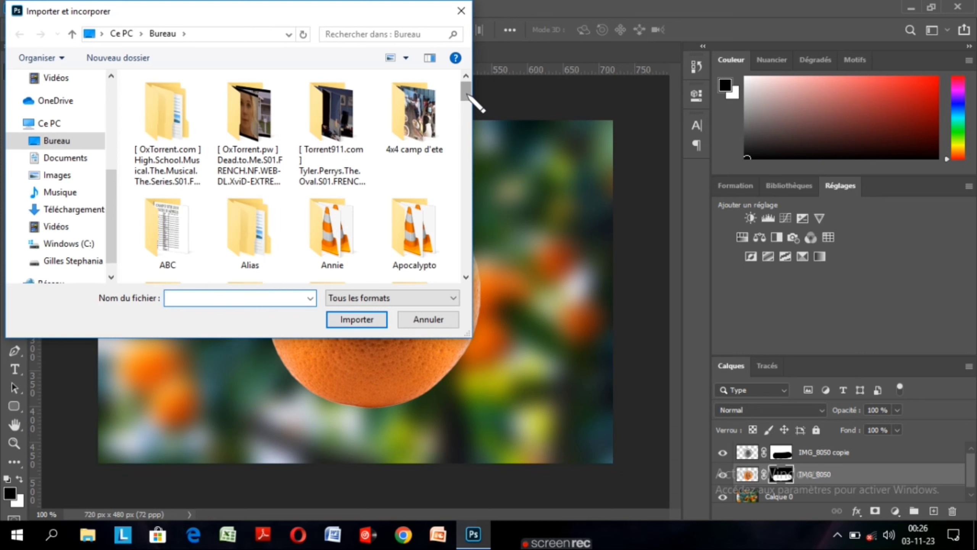
left_click_drag(467, 93, 462, 259)
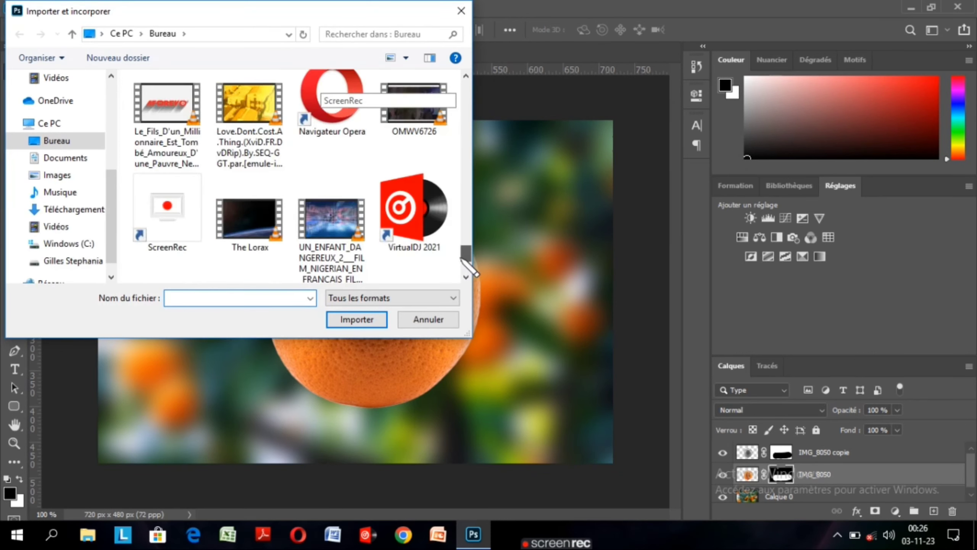
scroll(319, 199, "up", 5)
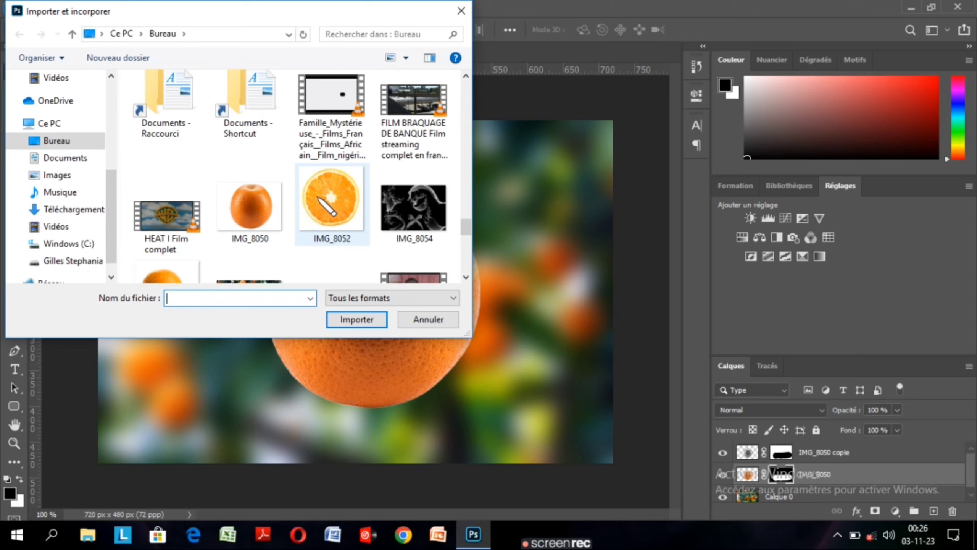
left_click(327, 210)
left_click(356, 319)
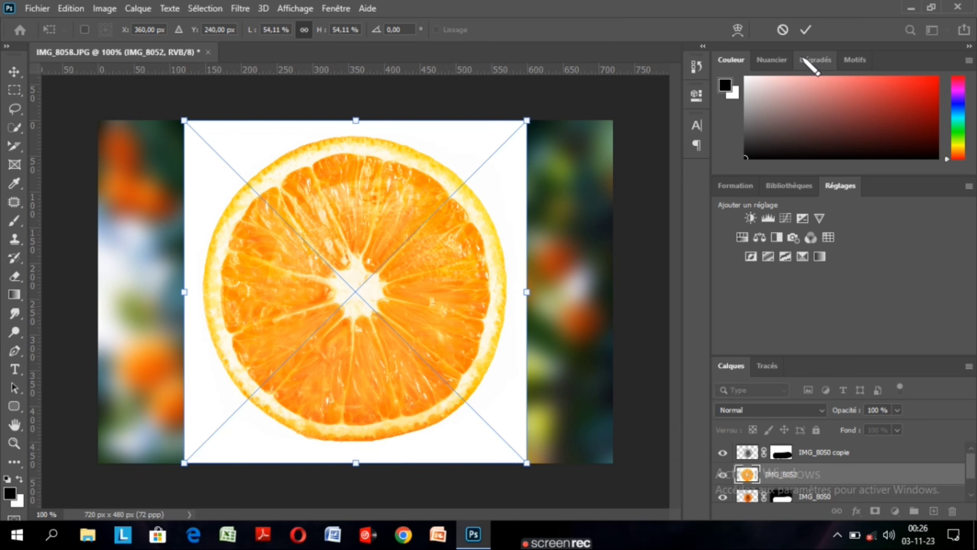
Step: Commit the placed IMG_8052 slice and show its properties: embedded smart object, 480×480 px
left_click(807, 31)
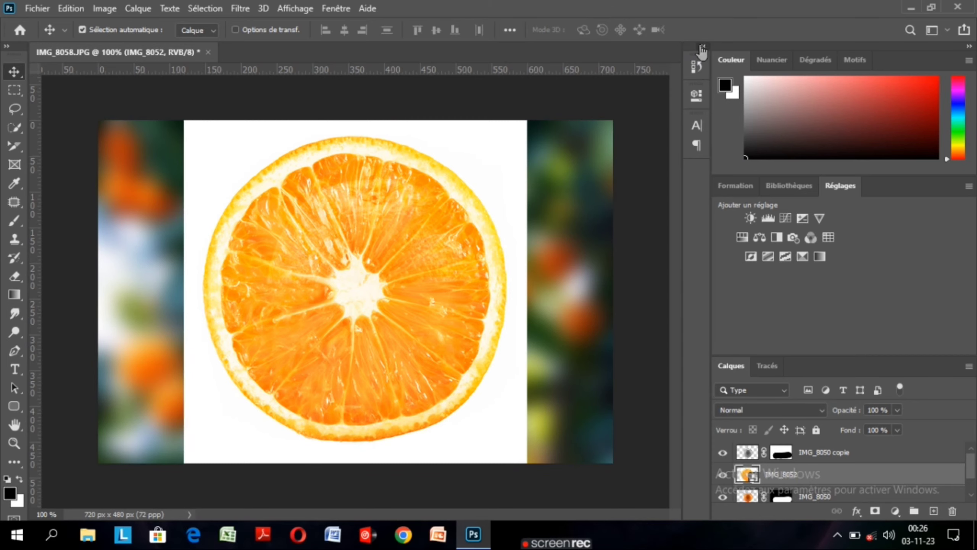
left_click(701, 47)
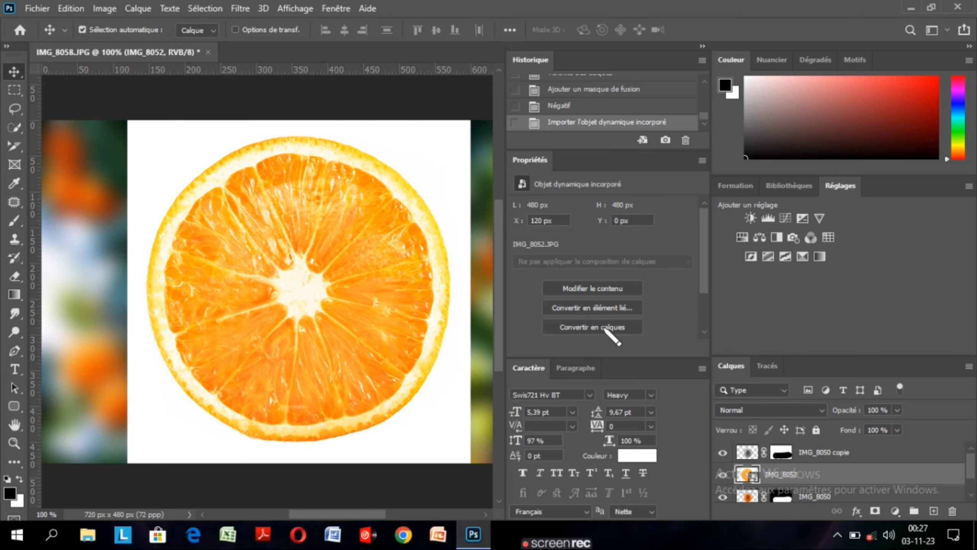
Step: Convert the IMG_8052 smart object to a pixel layer and remove its white background
left_click(605, 330)
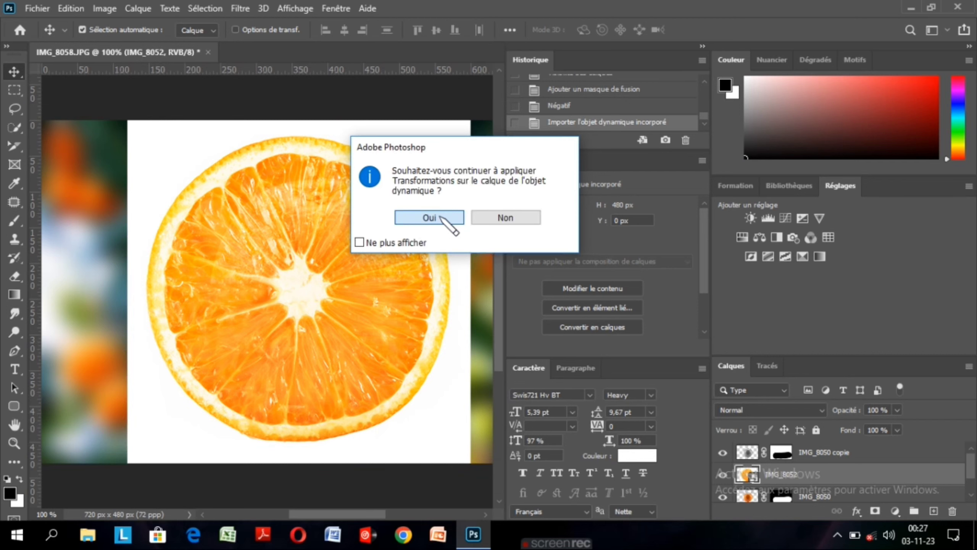
left_click(446, 219)
left_click(515, 276)
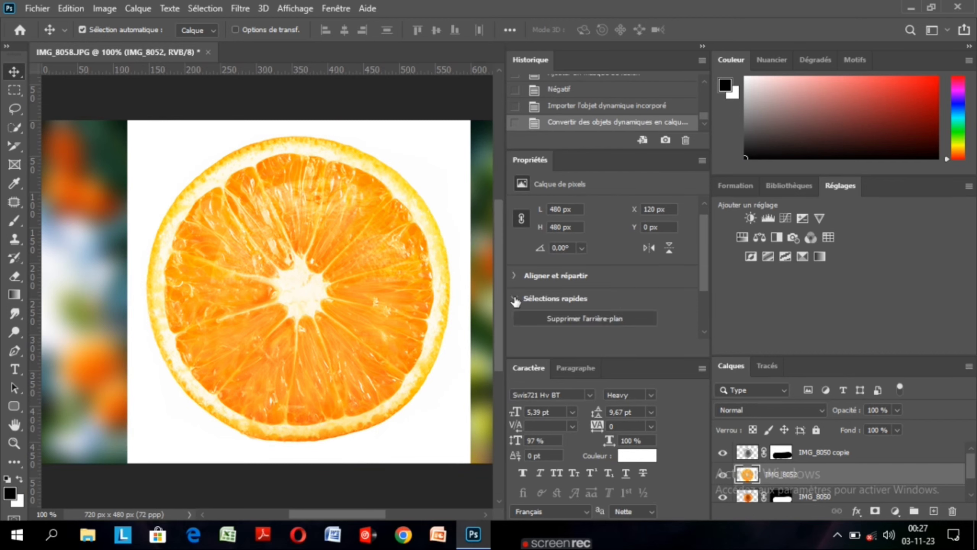
left_click(515, 300)
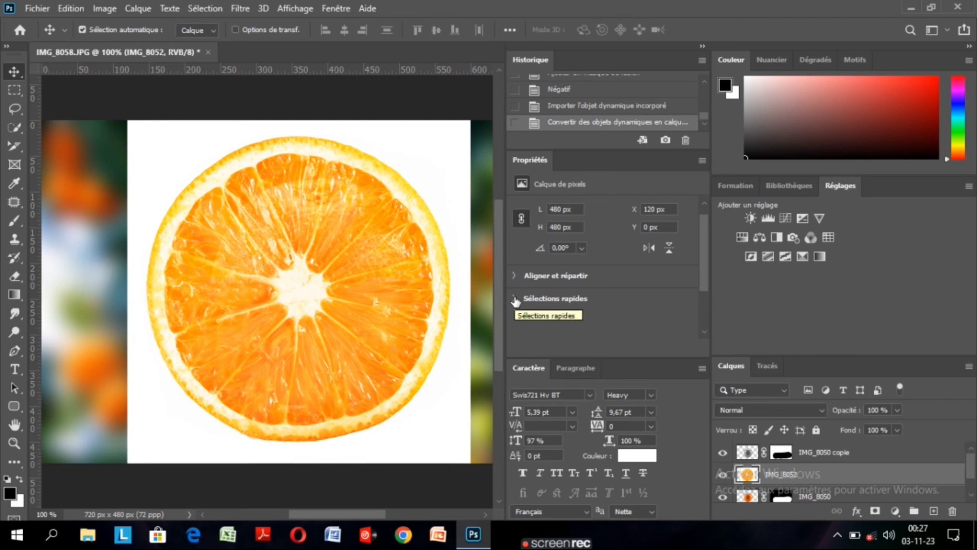
left_click(515, 299)
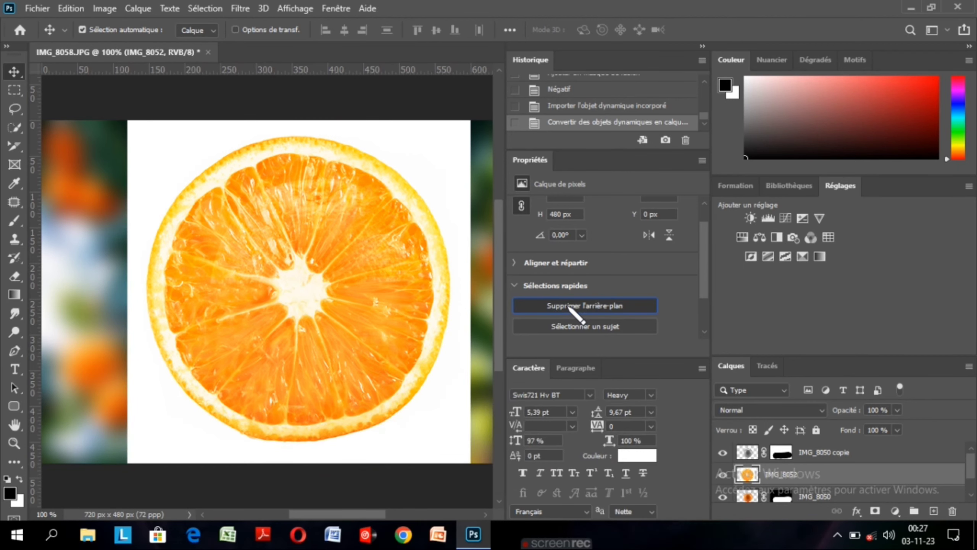
left_click(569, 307)
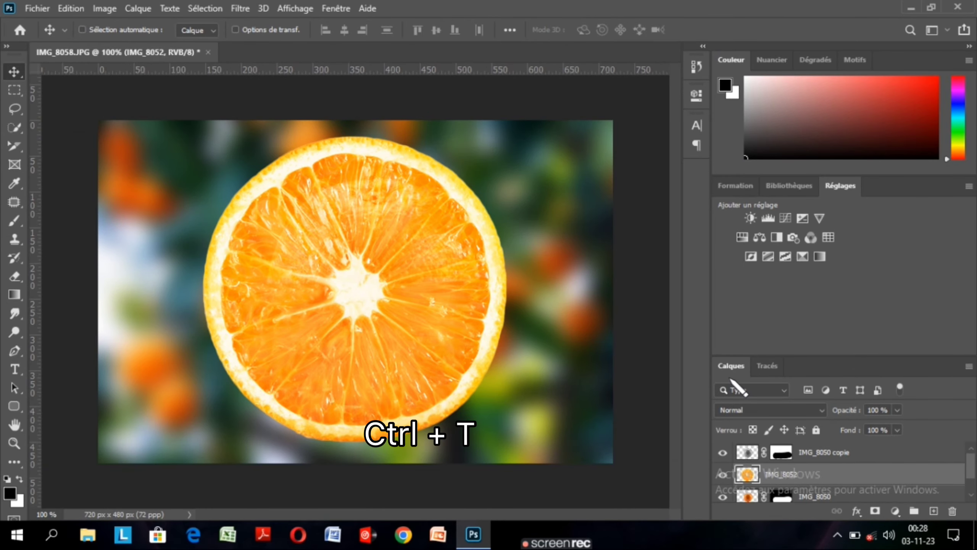
Step: Free-transform the IMG_8052 slice to 74% by 29,48%, tilted onto the orange's middle
key("ctrl+t")
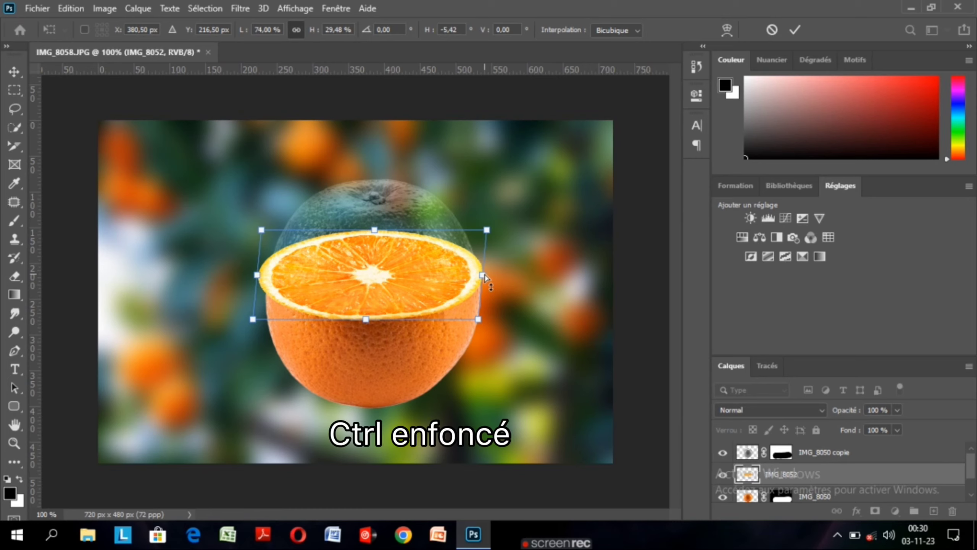
Step: Skew and flatten the slice, then move it onto the orange's middle
left_click_drag(483, 275, 478, 277)
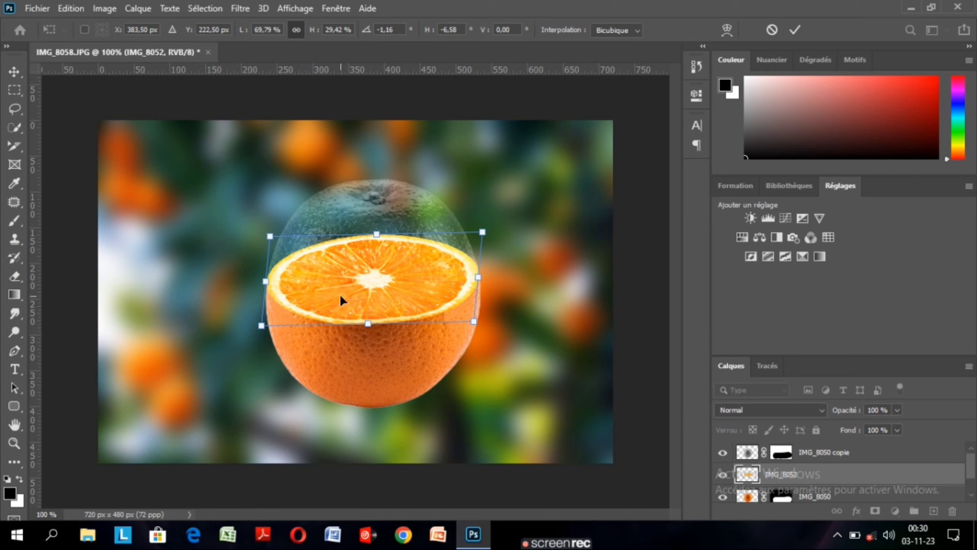
left_click_drag(369, 323, 369, 308)
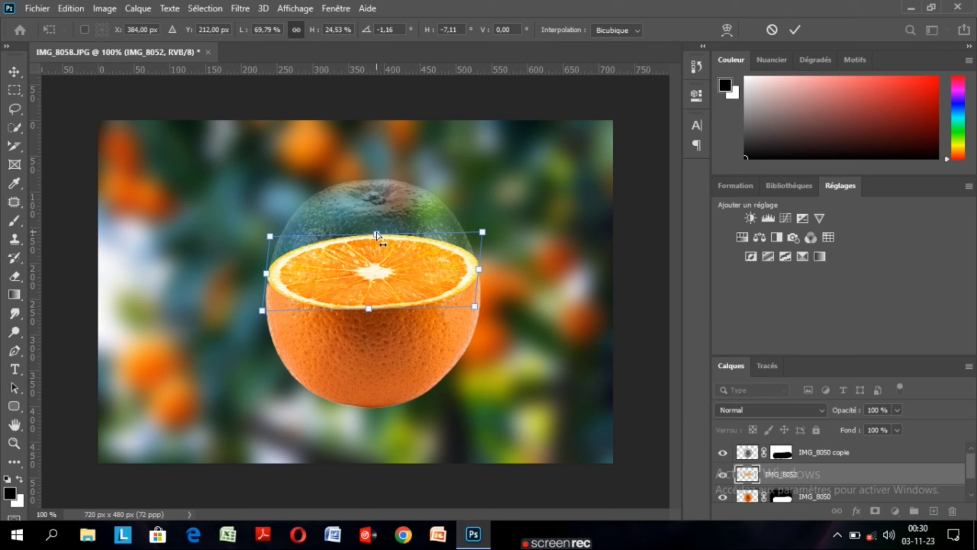
left_click_drag(377, 235, 376, 260)
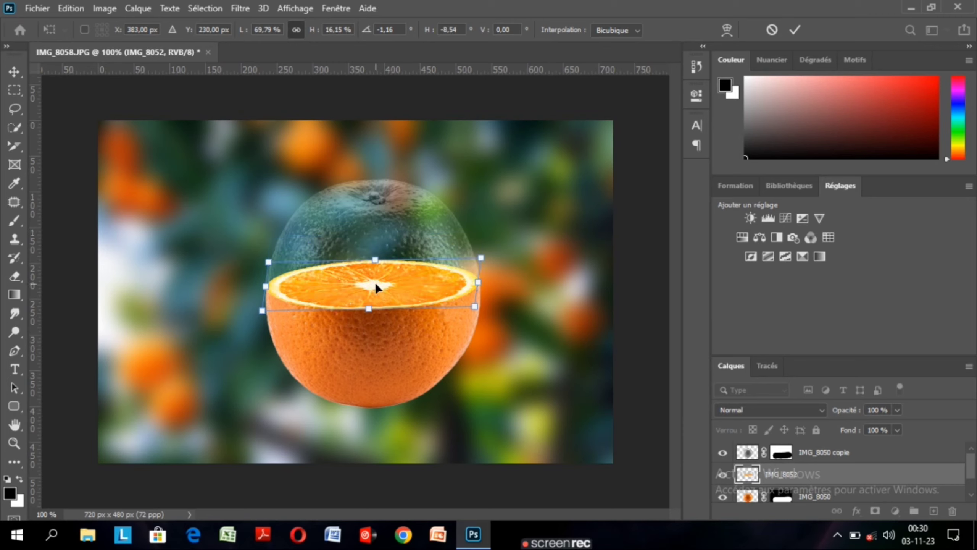
left_click_drag(376, 285, 375, 279)
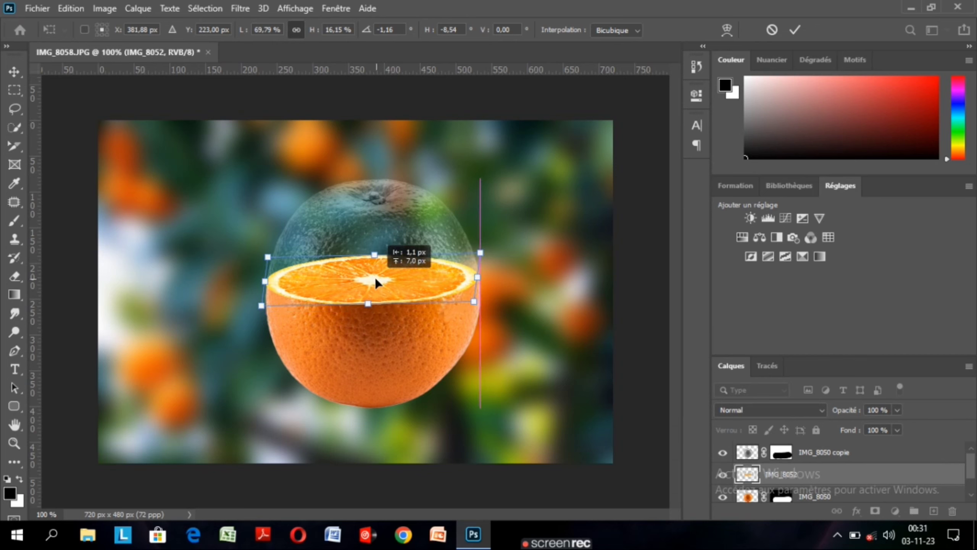
left_click_drag(376, 281, 378, 280)
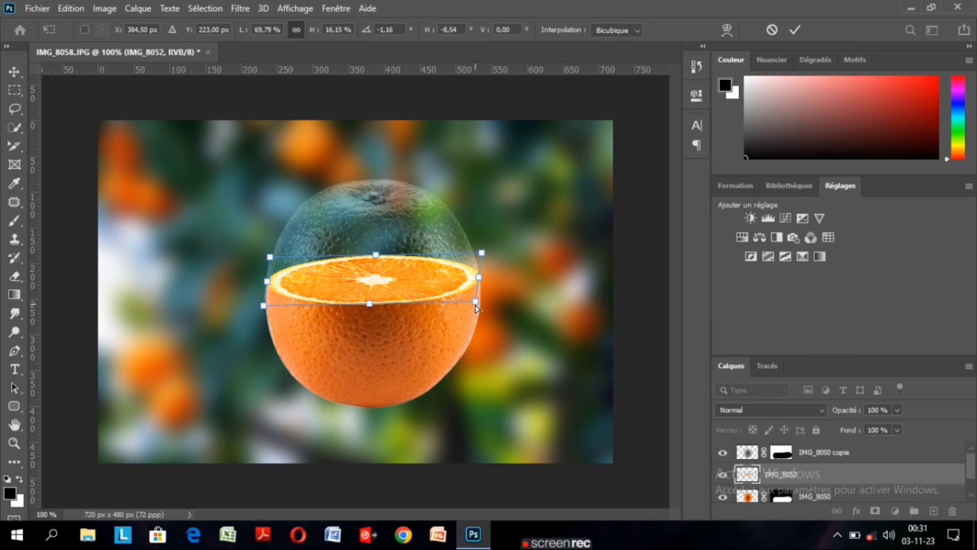
Step: Refine the slice's skew and position to 70,48% by 12,91% and commit the transform
left_click_drag(475, 309, 478, 307)
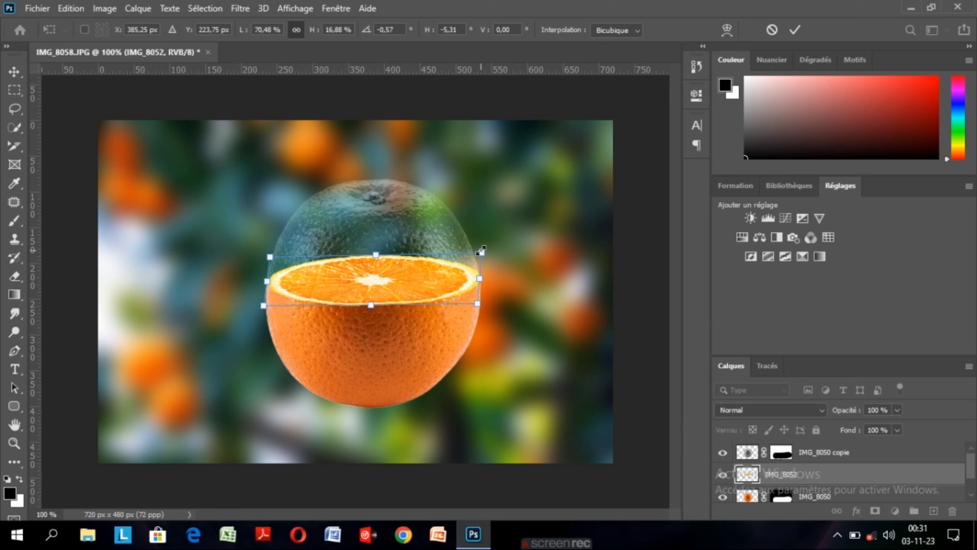
left_click_drag(481, 250, 479, 257)
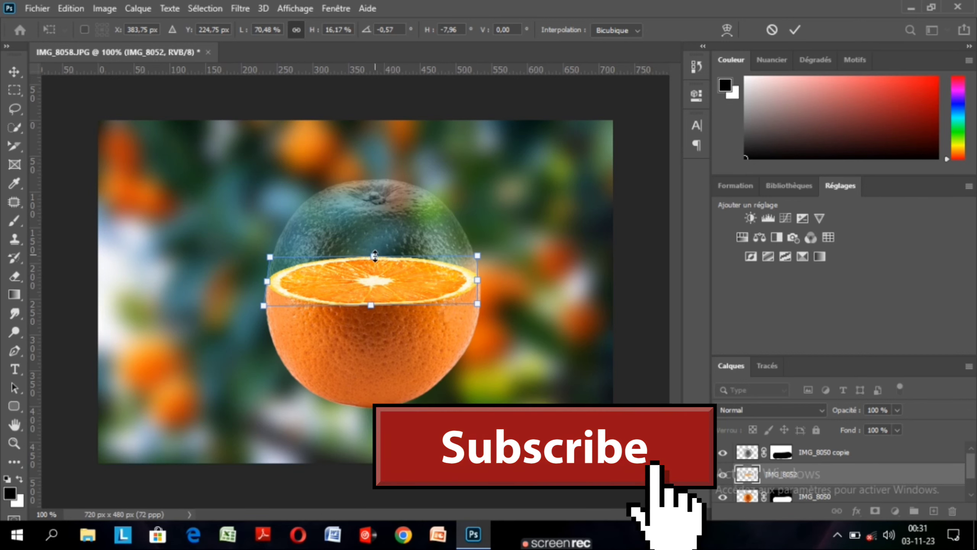
left_click_drag(378, 254, 376, 263)
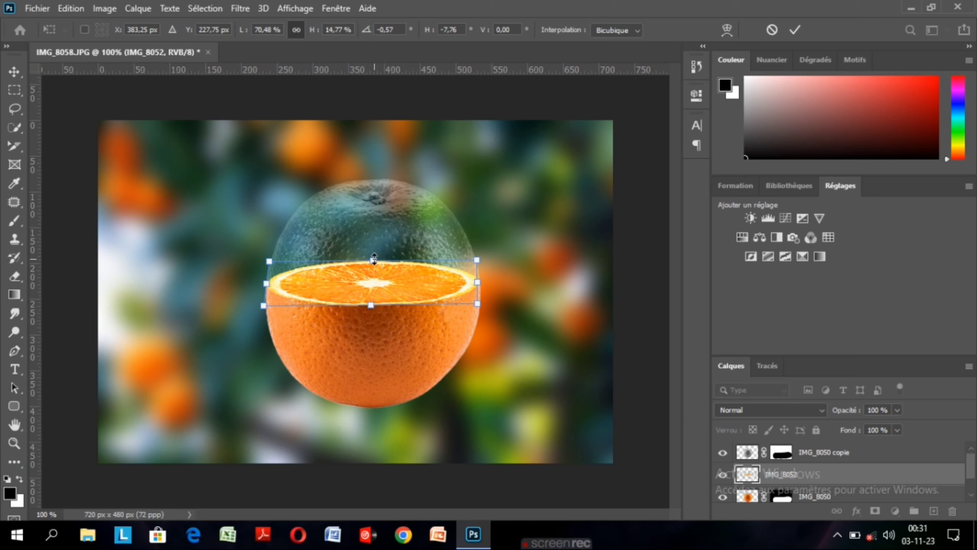
left_click_drag(379, 281, 379, 281)
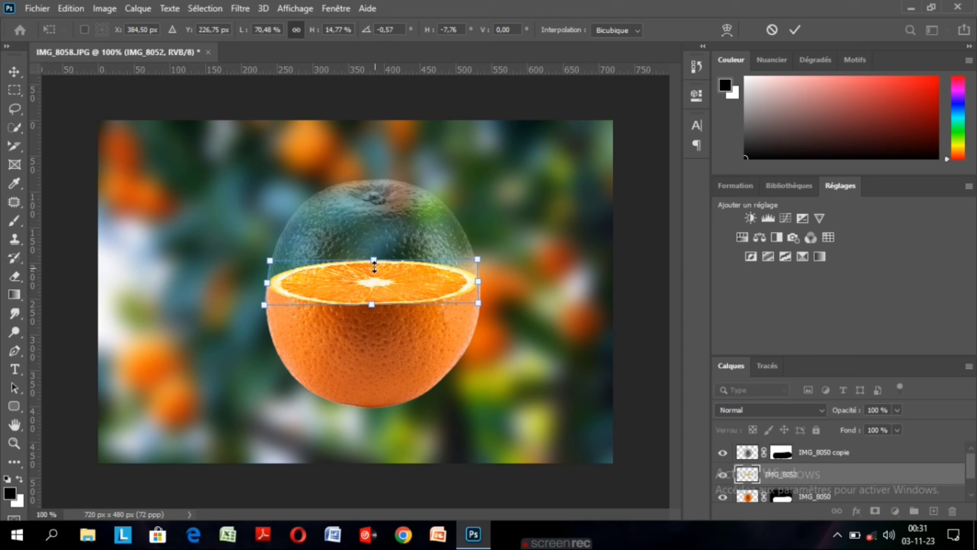
left_click_drag(374, 264, 374, 271)
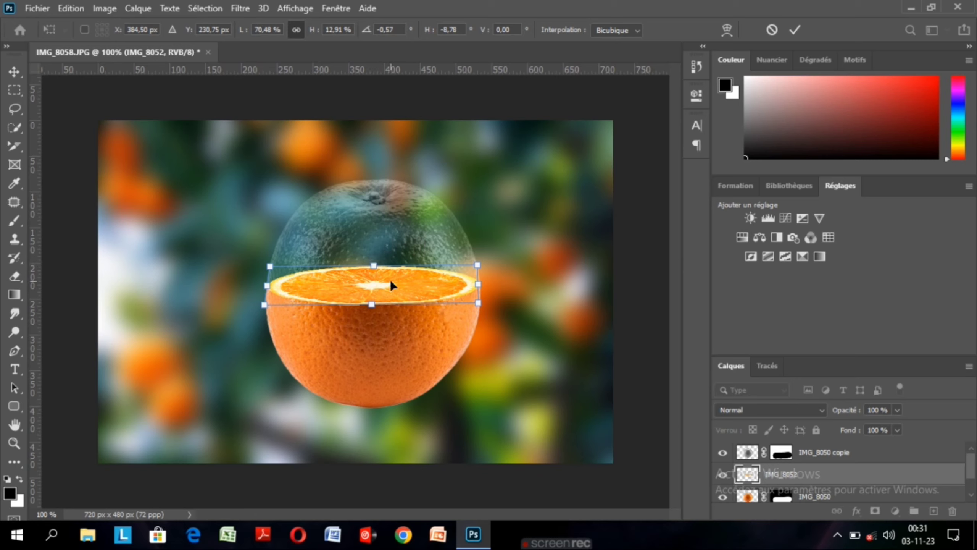
left_click_drag(391, 281, 390, 279)
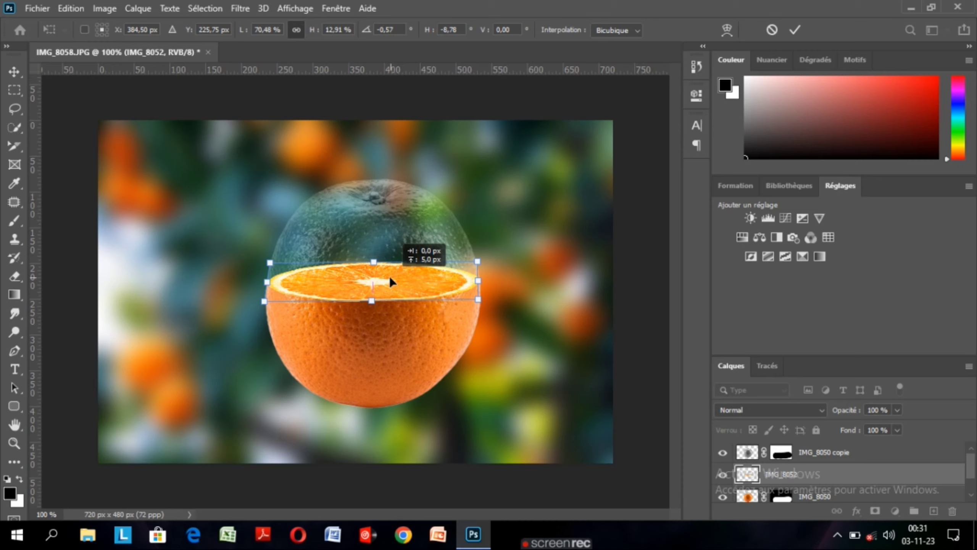
left_click_drag(390, 276, 389, 276)
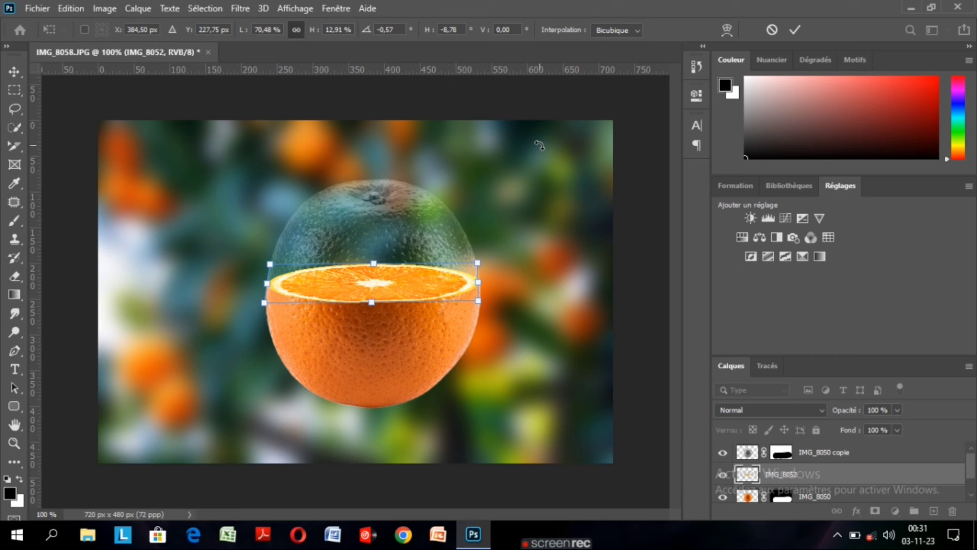
left_click(795, 30)
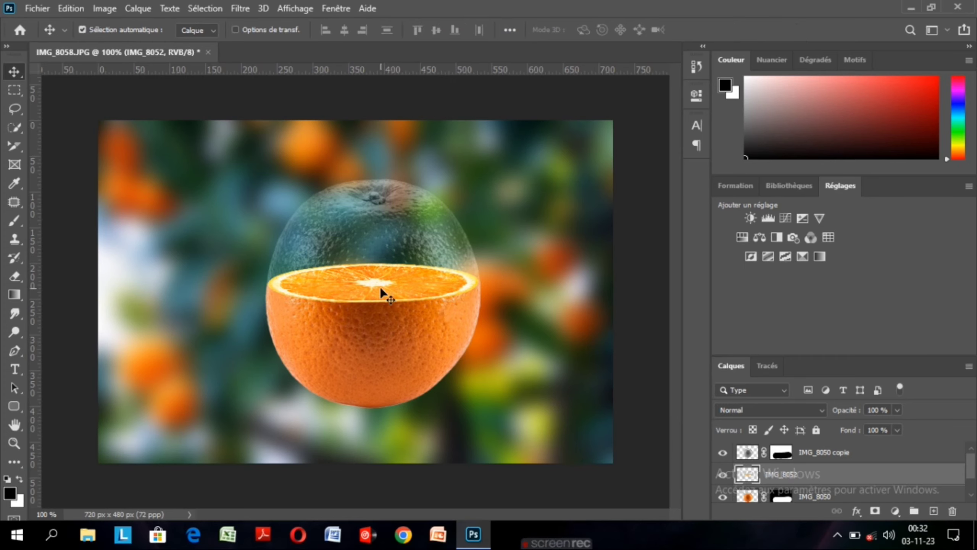
Step: Widen the slice to about 102% with a slight left-side skew and commit it
key("ctrl")
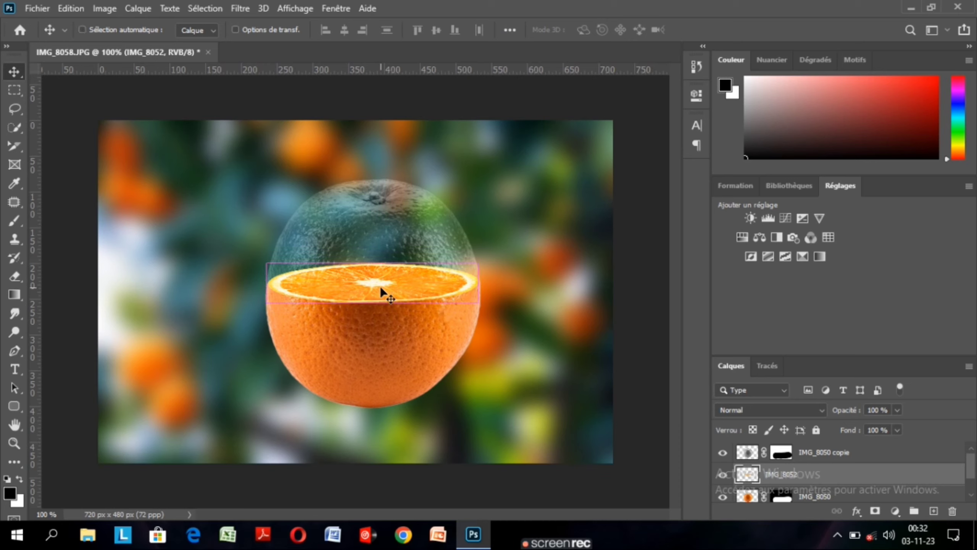
key("ctrl+t")
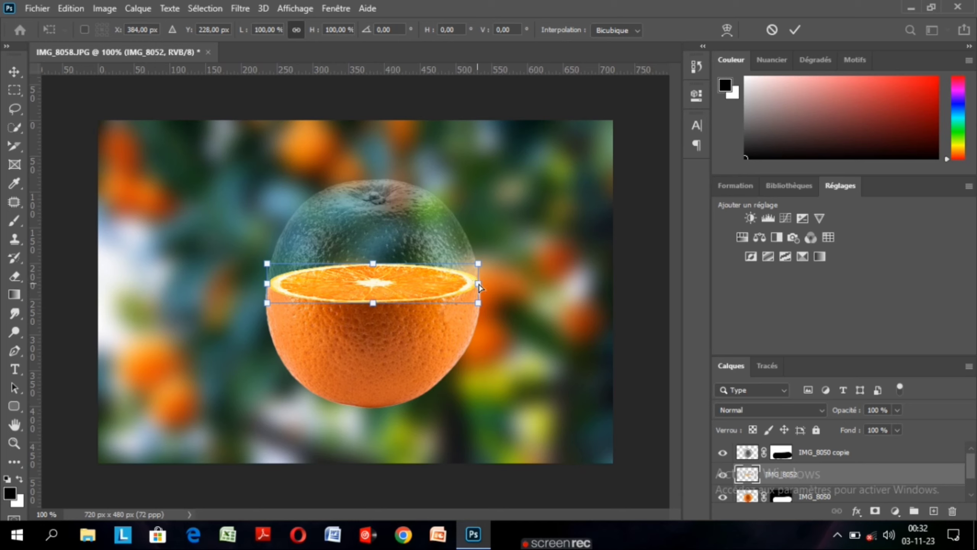
left_click_drag(480, 284, 481, 286)
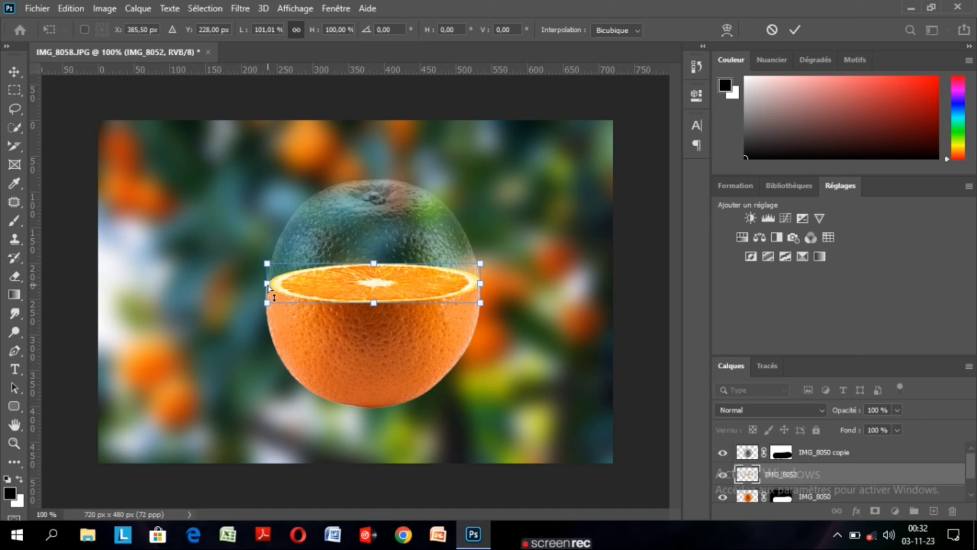
left_click_drag(268, 286, 267, 288)
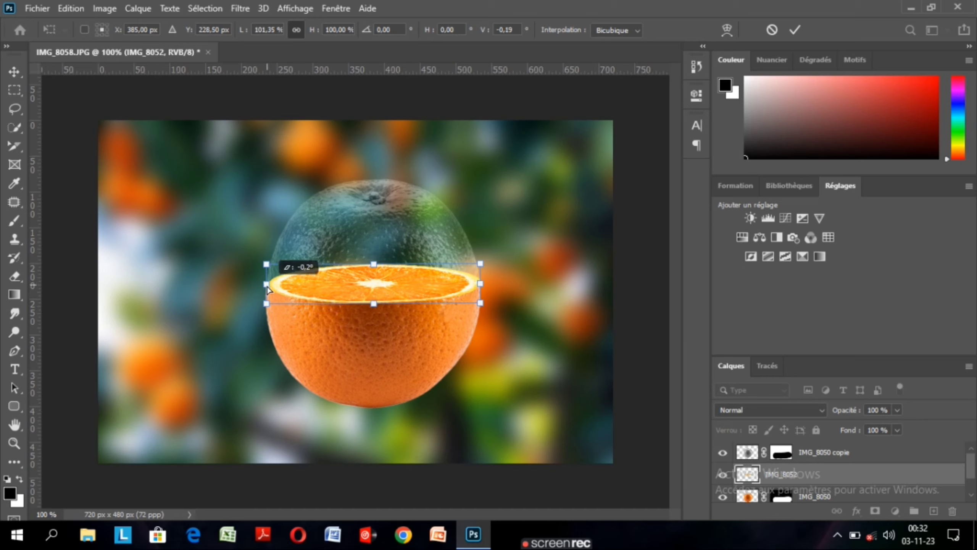
left_click_drag(268, 288, 267, 288)
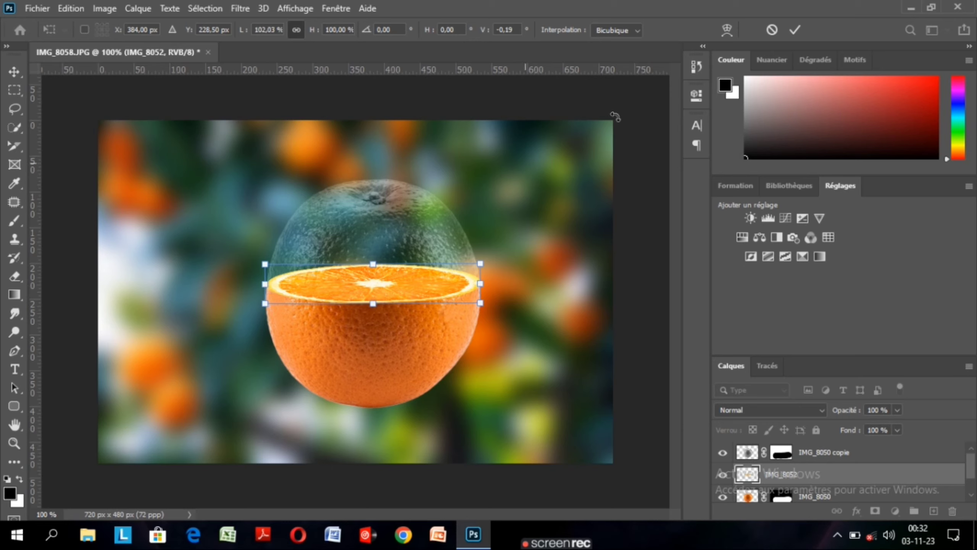
left_click(789, 34)
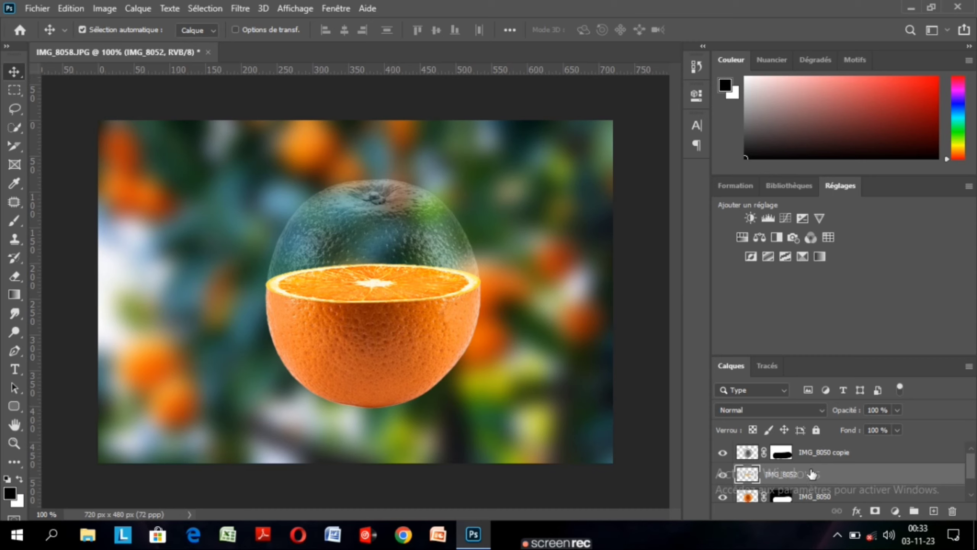
Step: Target the IMG_8050 copie layer mask and paint on it with a 60 px white brush
left_click(796, 455)
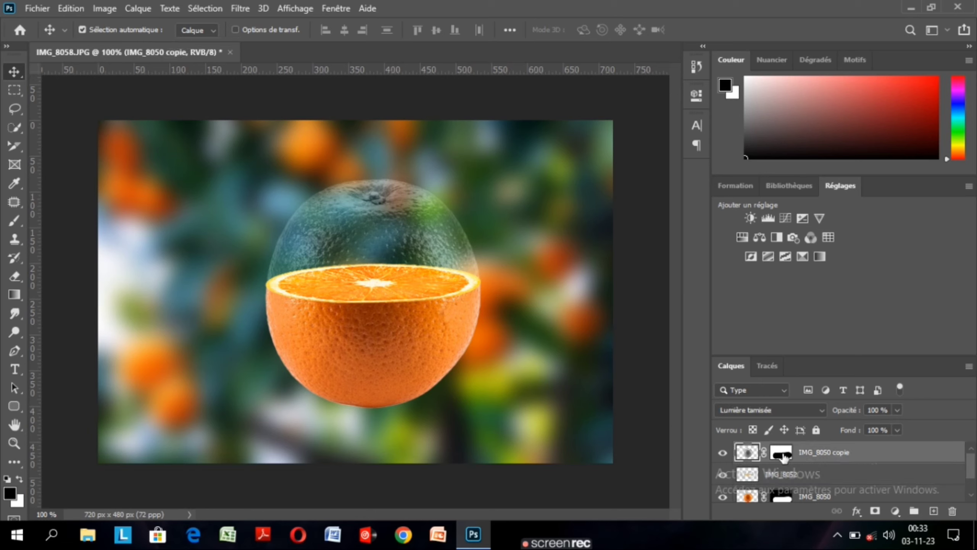
left_click(783, 456)
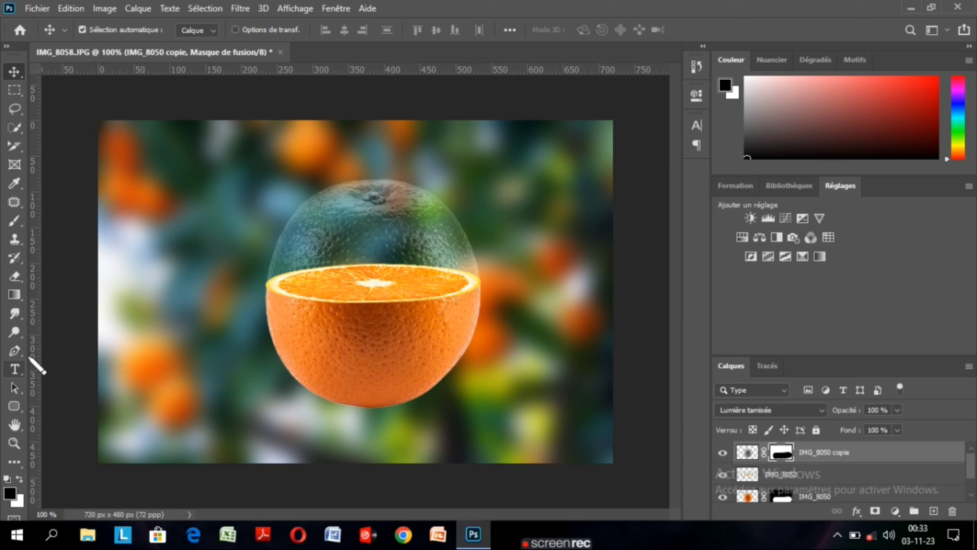
key("b")
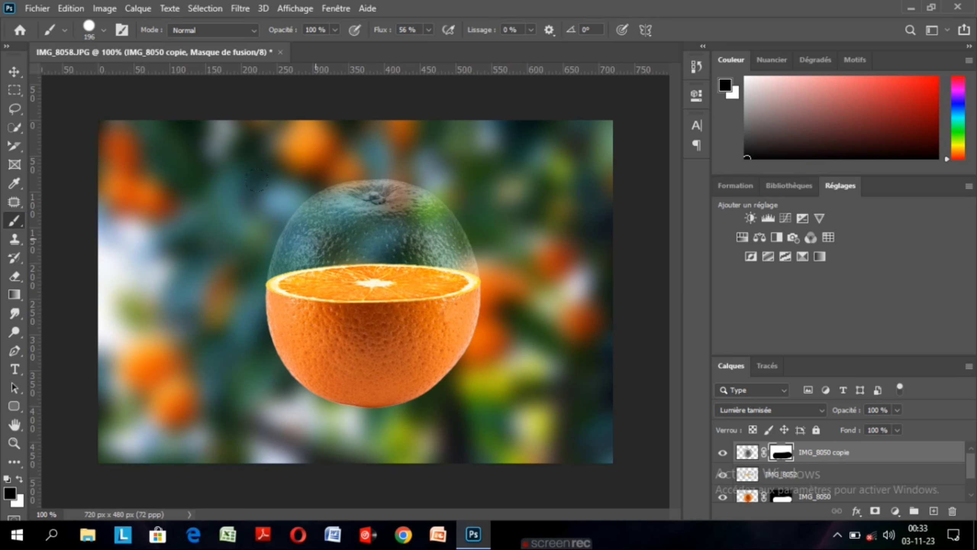
right_click(271, 193)
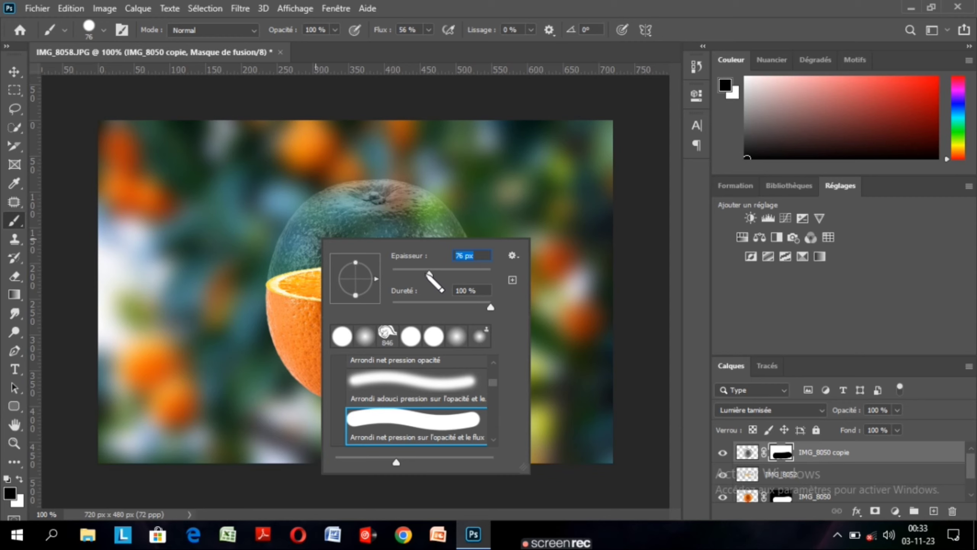
left_click_drag(427, 273, 422, 274)
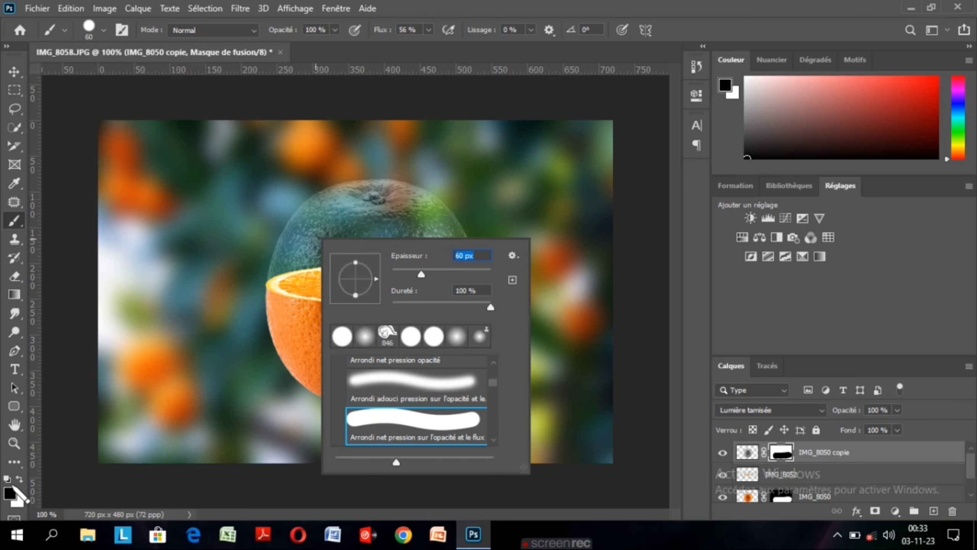
left_click(19, 478)
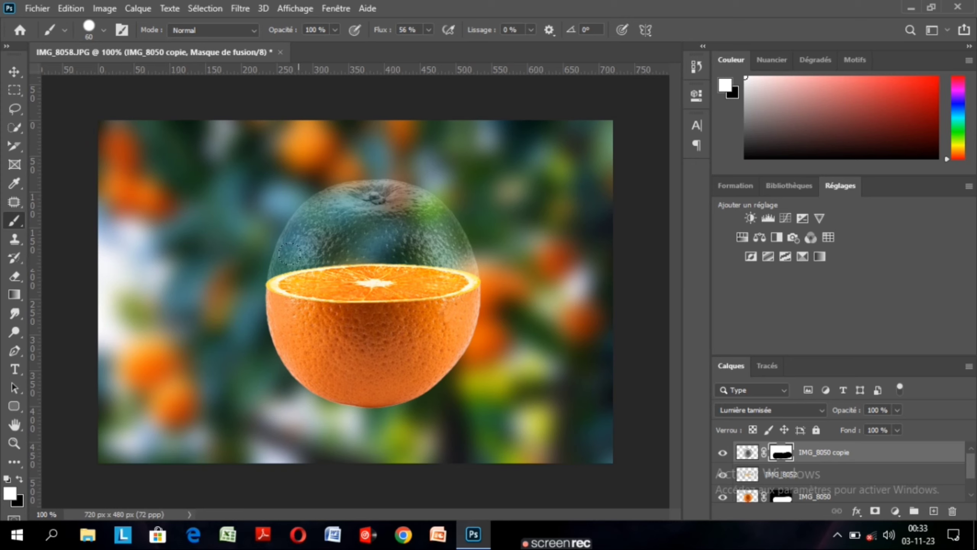
key("v")
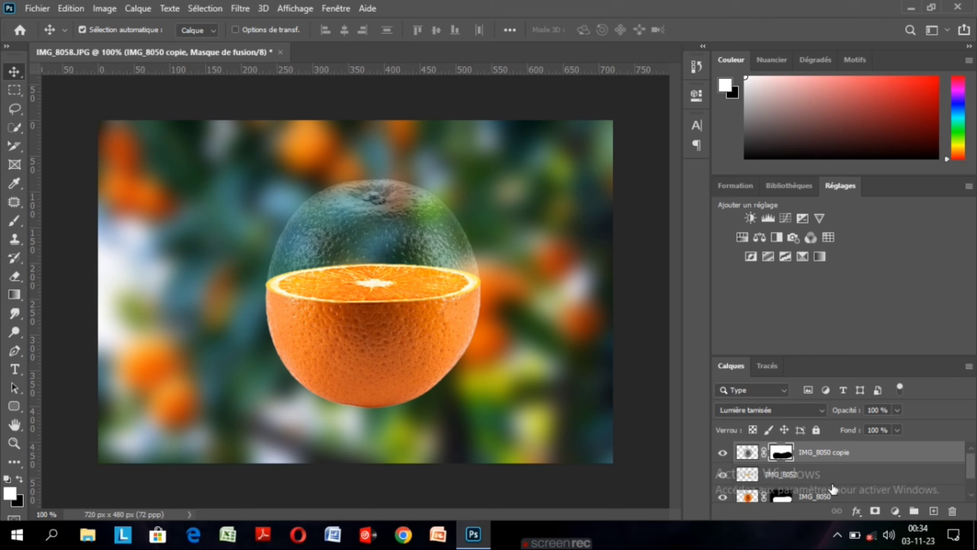
Step: Transform the IMG_8052 slice to about 99% width with a -0.19° skew and commit it
left_click(831, 478)
key("ctrl+t")
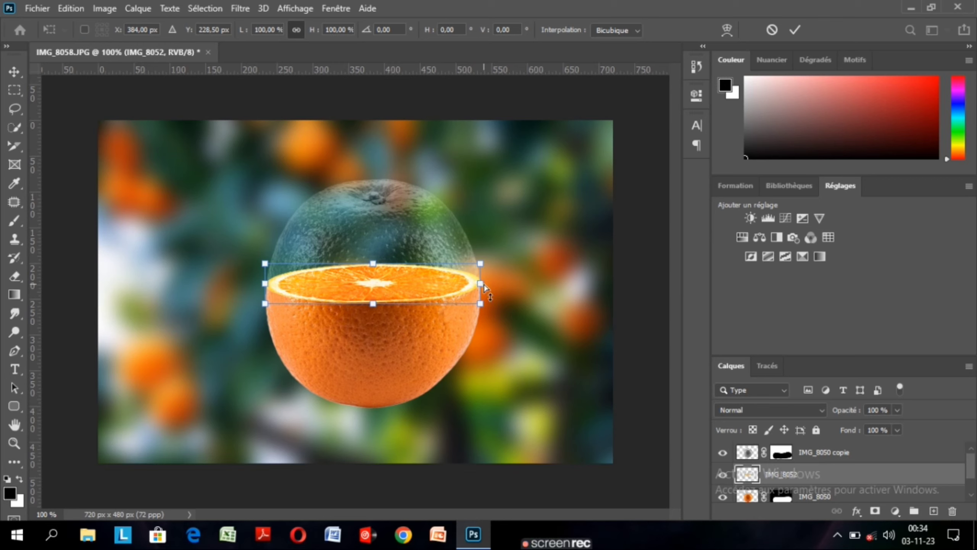
left_click_drag(484, 287, 482, 288)
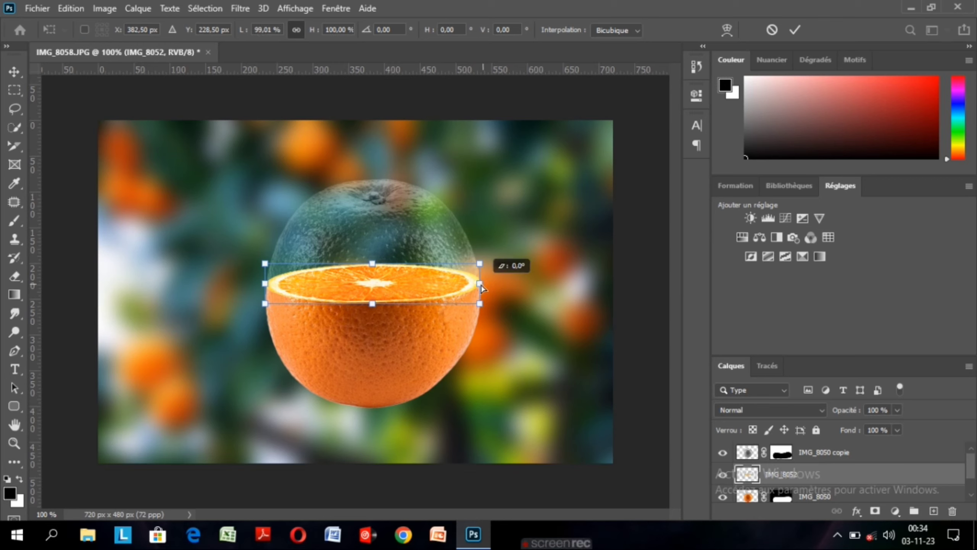
left_click_drag(482, 288, 478, 288)
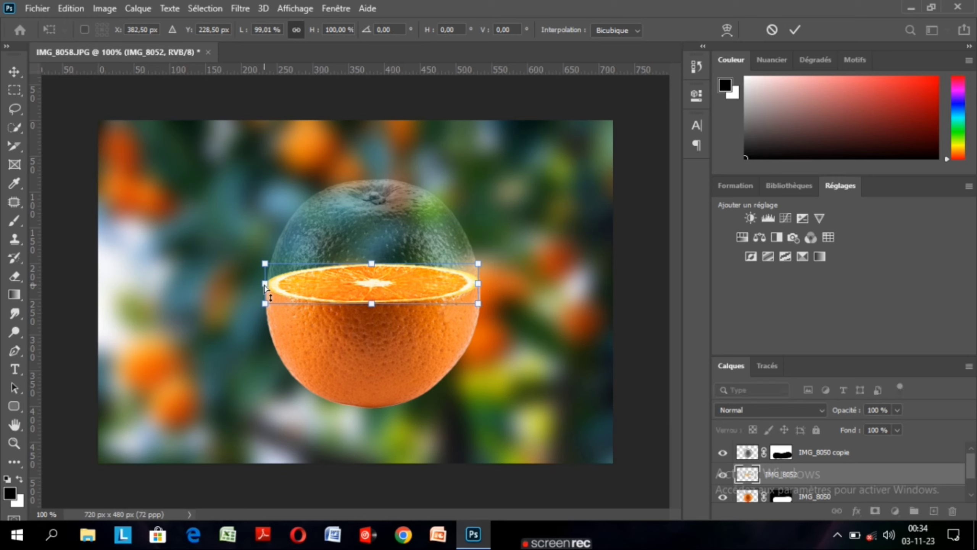
left_click_drag(265, 288, 266, 289)
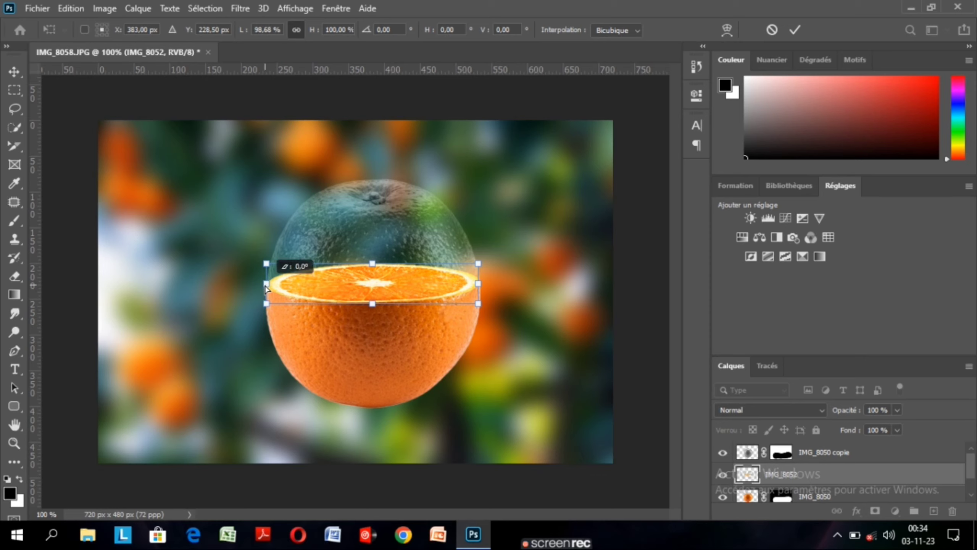
key("ctrl+z")
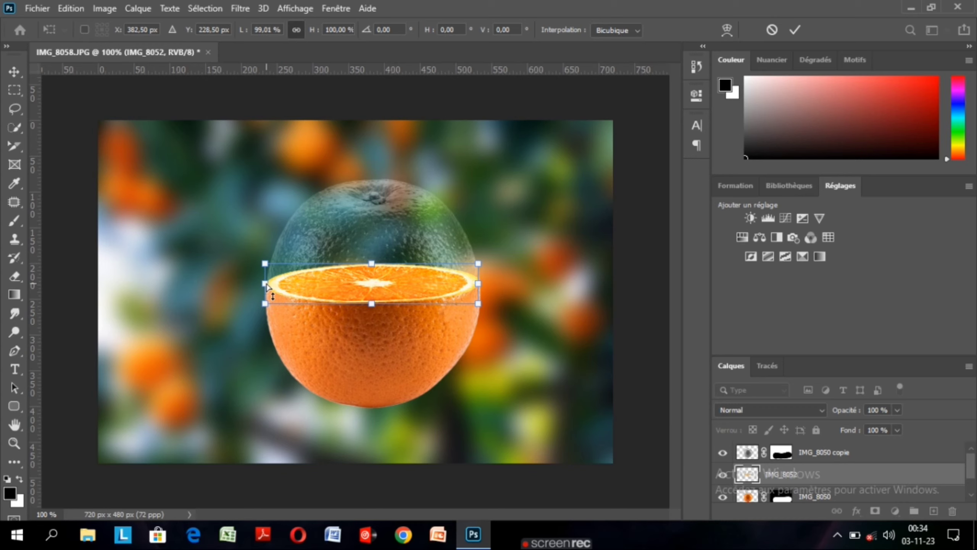
left_click_drag(267, 286, 267, 288)
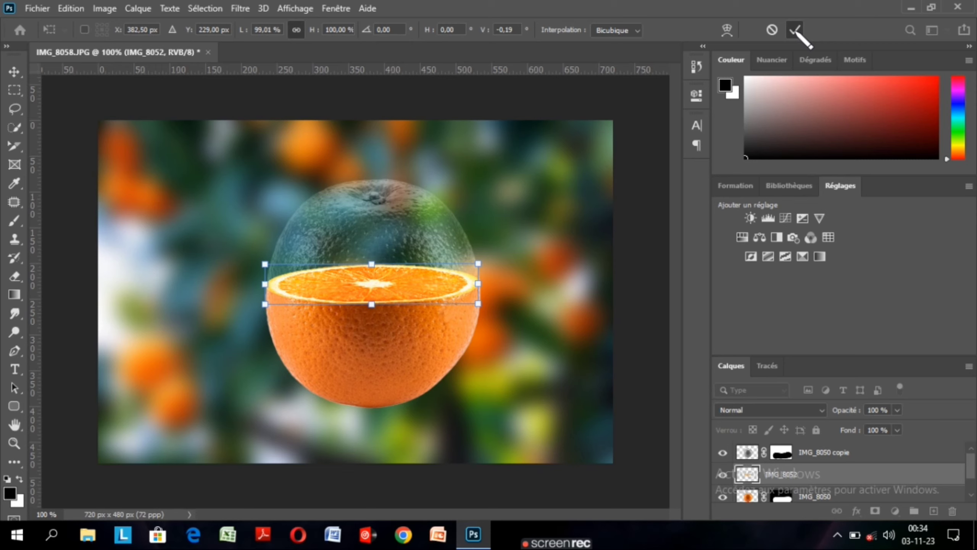
left_click(795, 31)
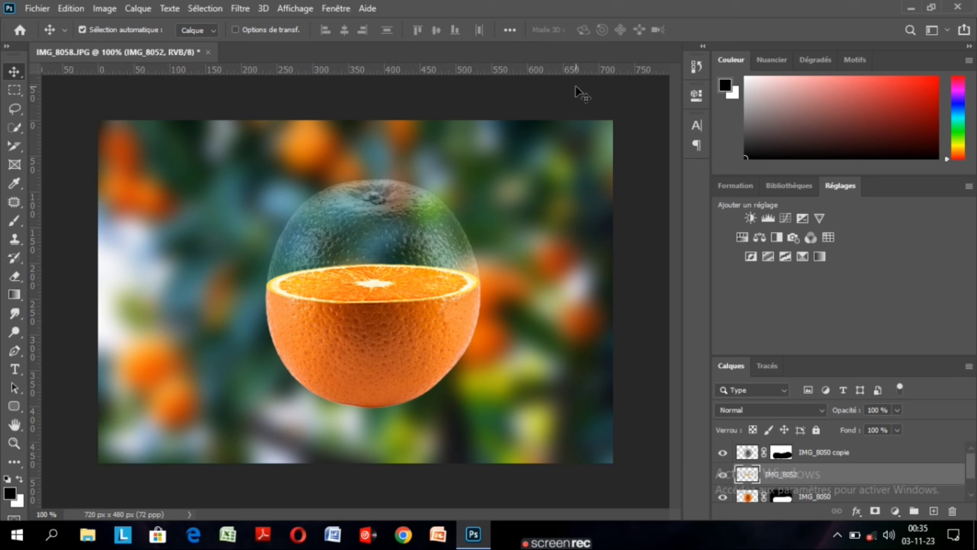
Step: Zoom to 200% to check the slice's fit, then back out to 66.7%
key("ctrl")
key("ctrl+plus")
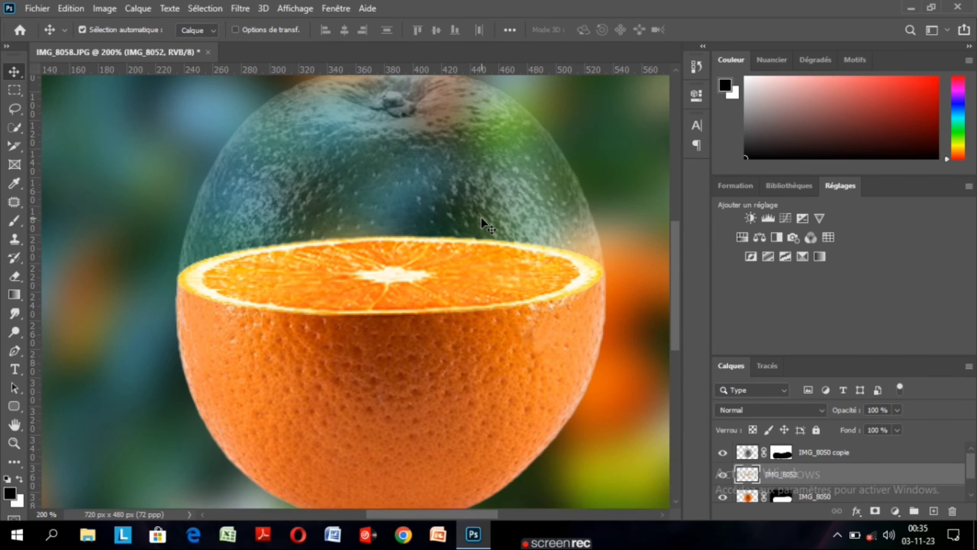
key("ctrl+minus")
key("ctrl+minus")
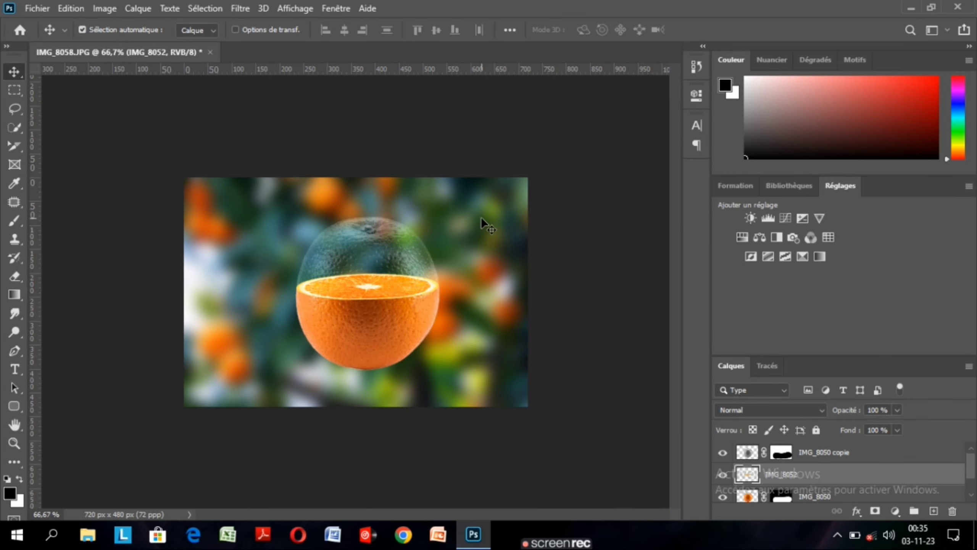